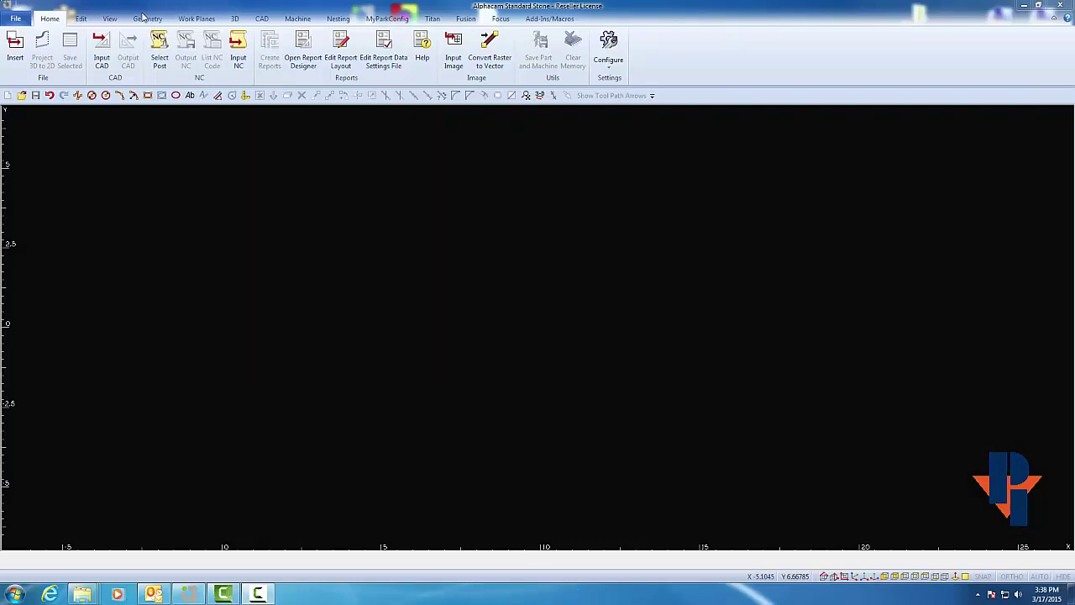
Draw a horizontal line from the origin to X 20.
left_click(147, 19)
left_click(162, 47)
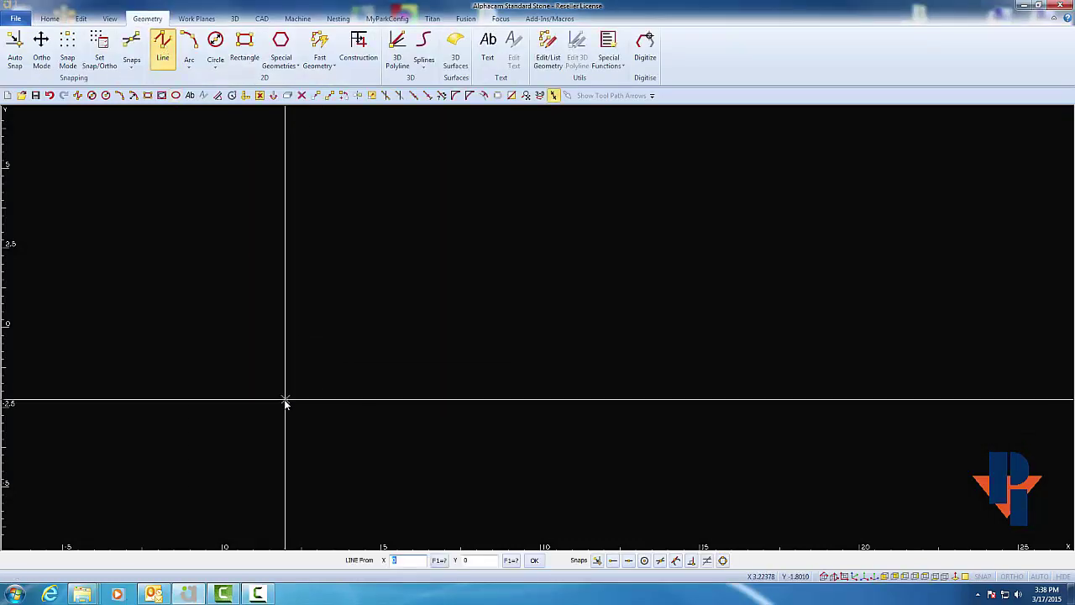
key("Return")
type("20")
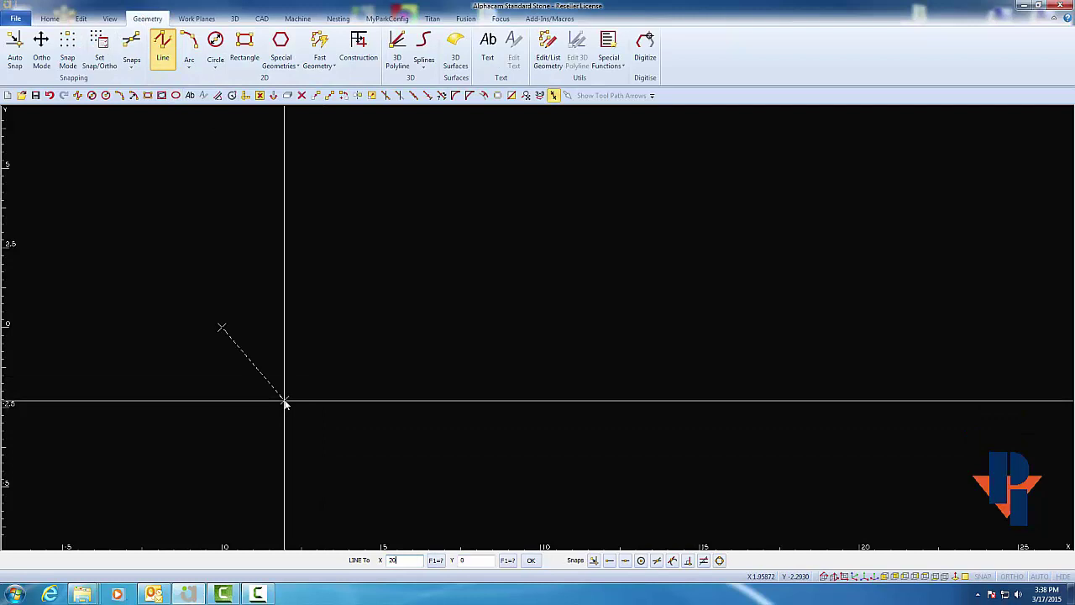
key("Tab")
key("Return")
key("Escape")
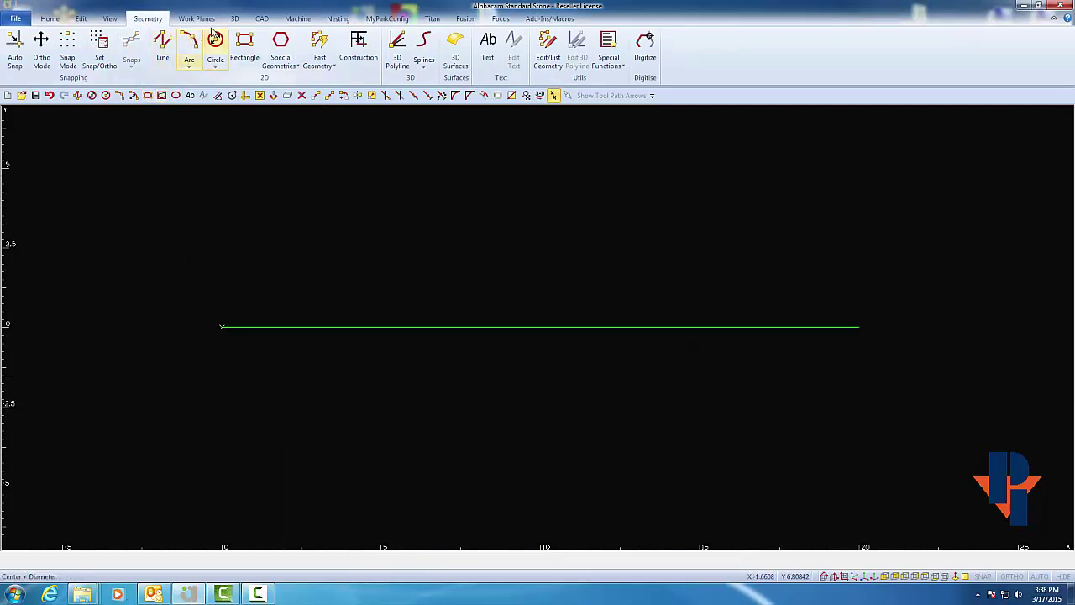
Set the line's cutting direction and select the (032) ADI Zee P1 tool.
left_click(297, 18)
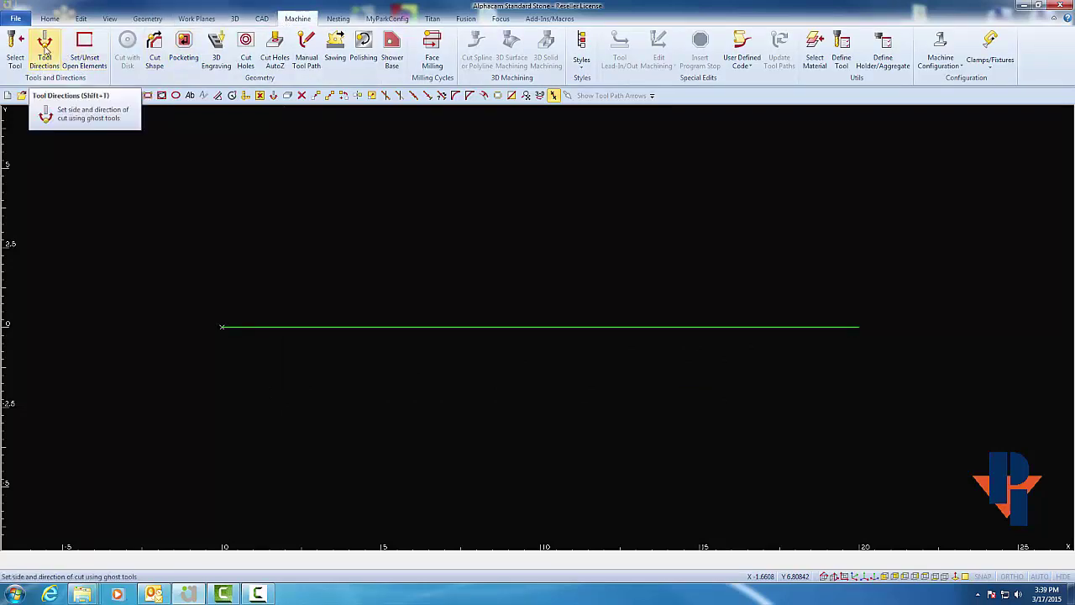
left_click(45, 52)
left_click(265, 327)
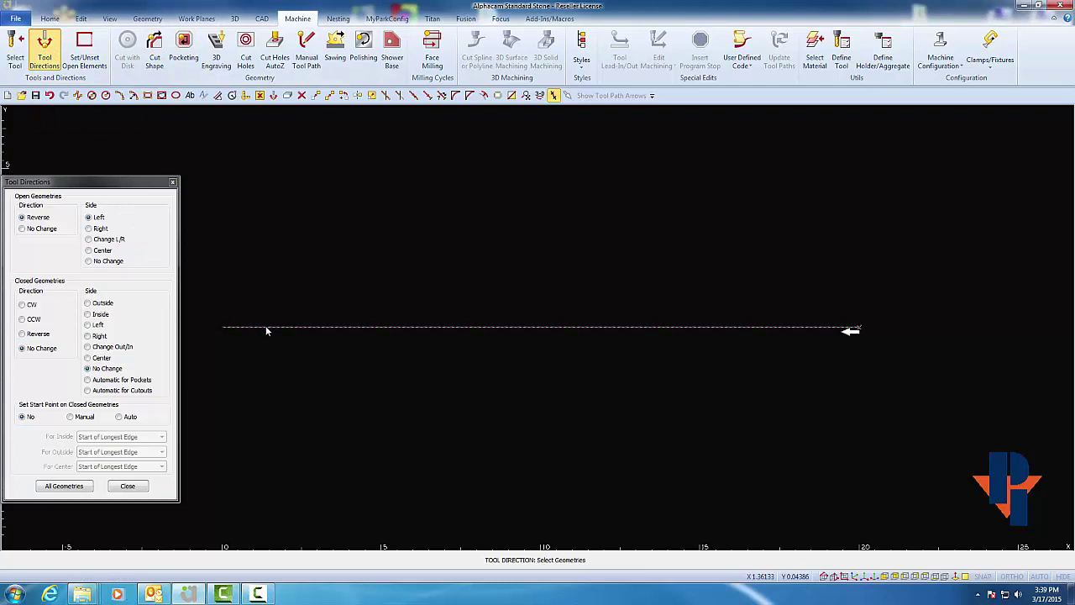
left_click(172, 181)
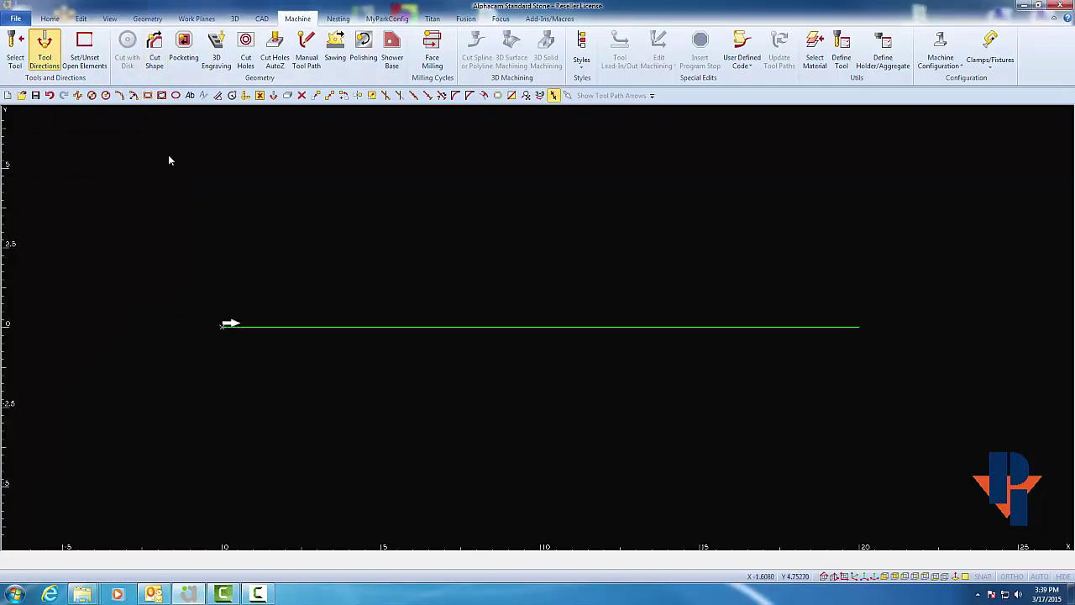
left_click(15, 50)
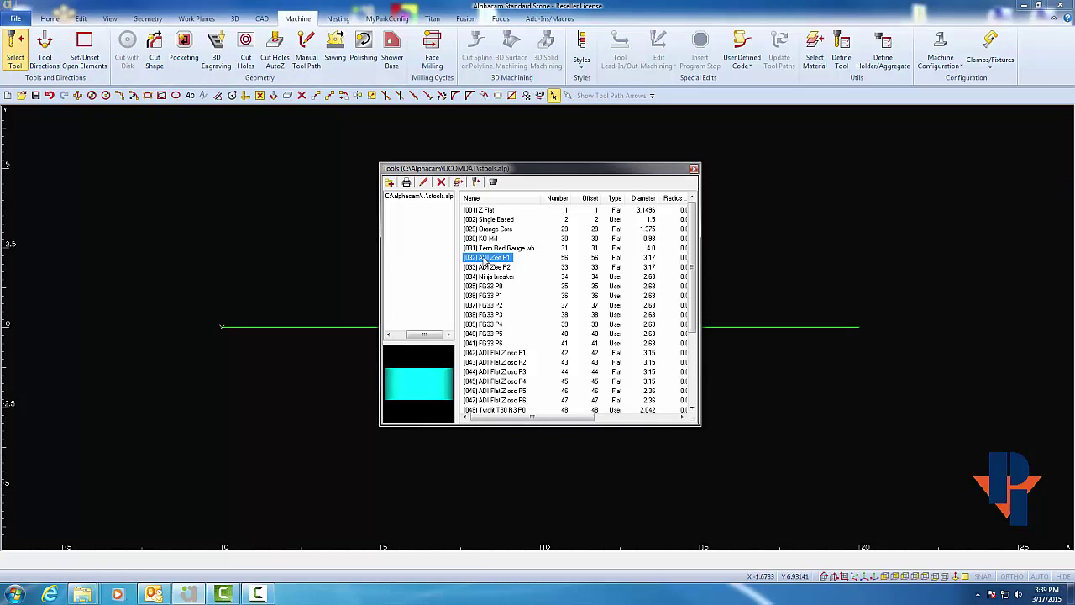
double_click(485, 259)
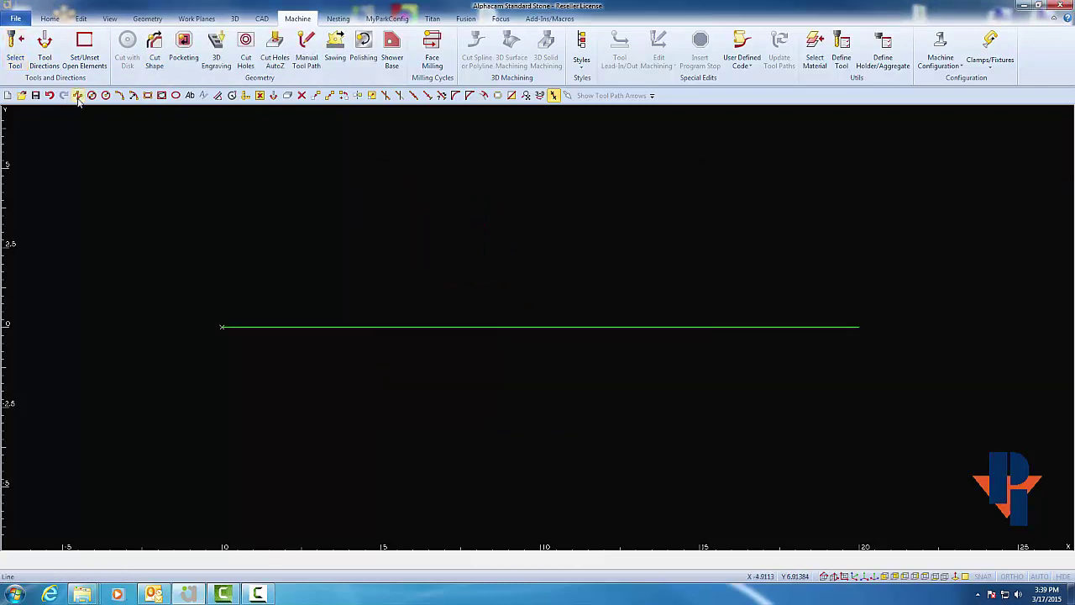
Run Cut Shape on the selected green line with default parameters to create a vertical finish toolpath.
left_click(155, 51)
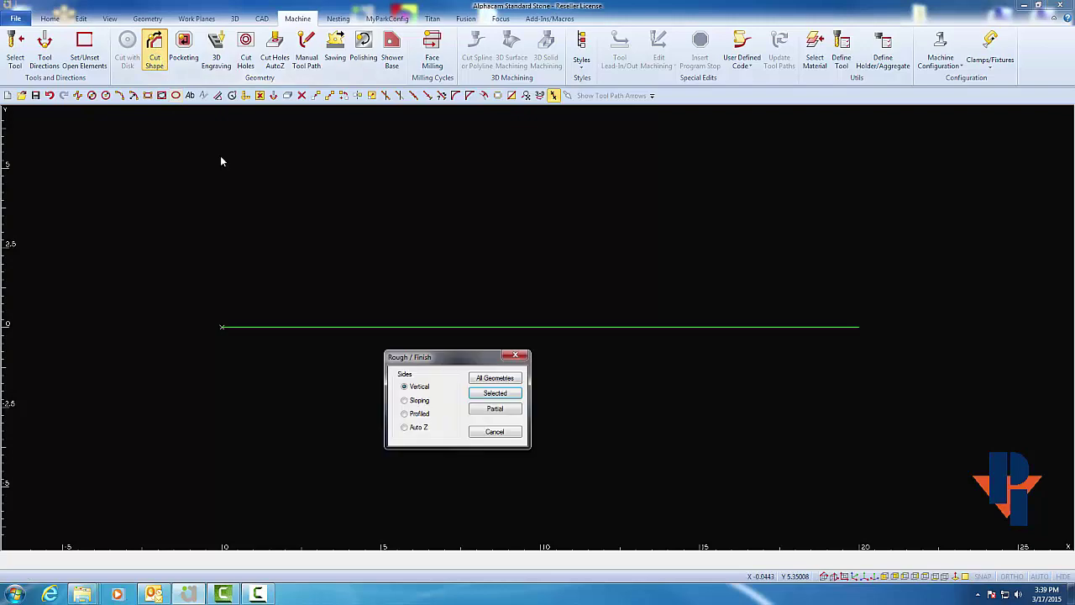
left_click(496, 394)
key("Return")
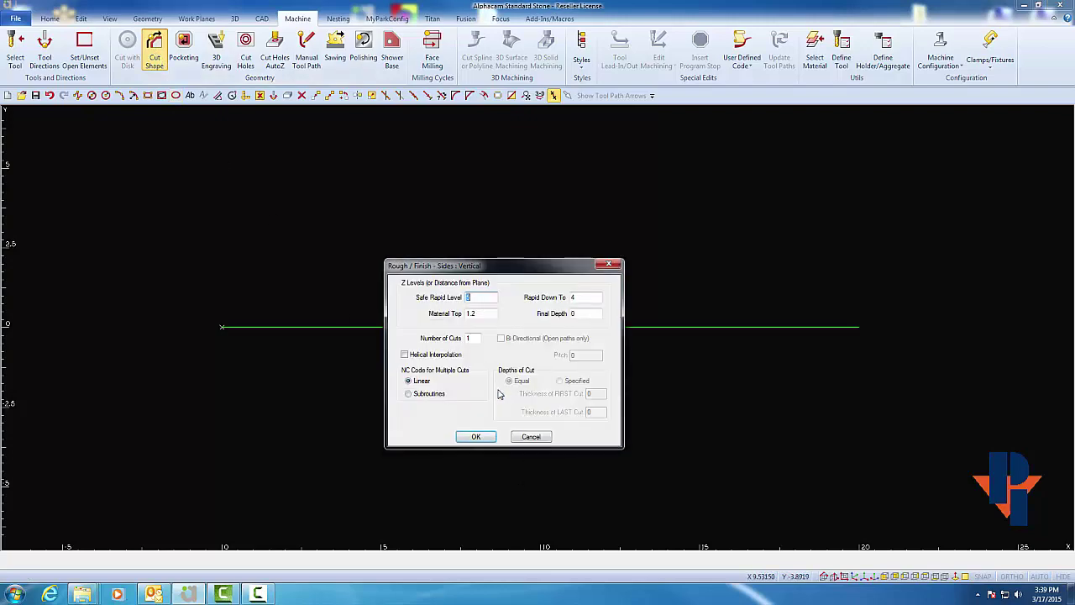
key("Return")
key("Return")
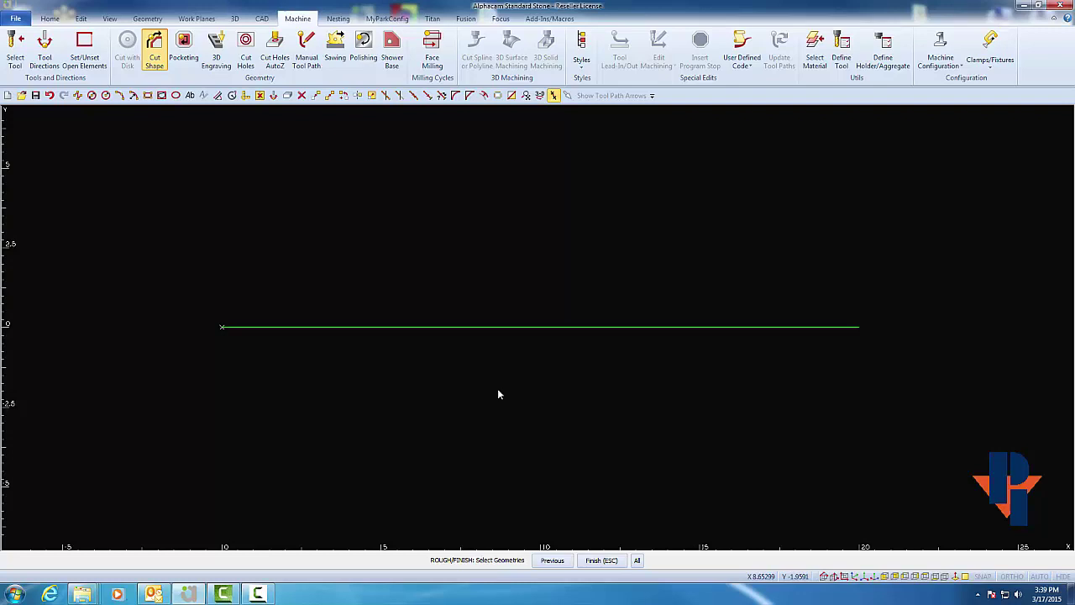
left_click(511, 326)
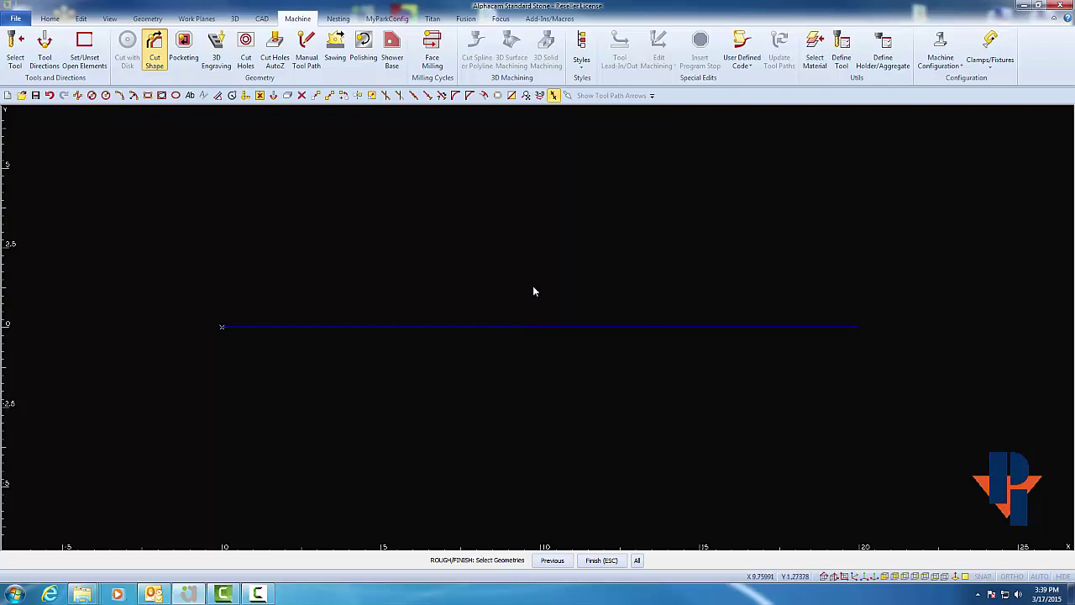
key("Escape")
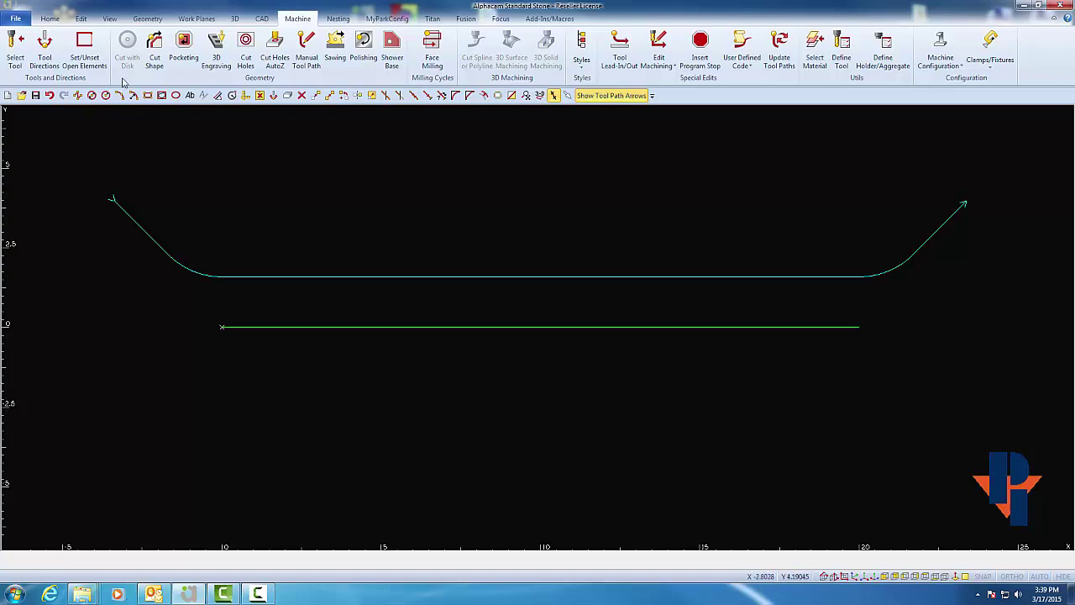
Add the Operations and Machining Styles pages to the project manager and switch between them.
left_click(110, 19)
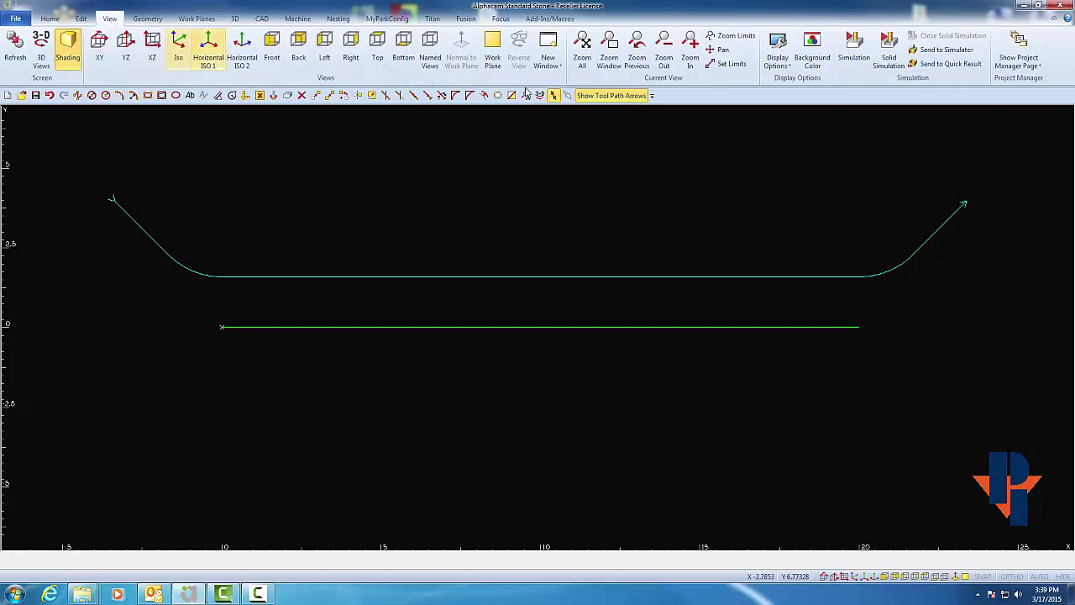
left_click(1027, 56)
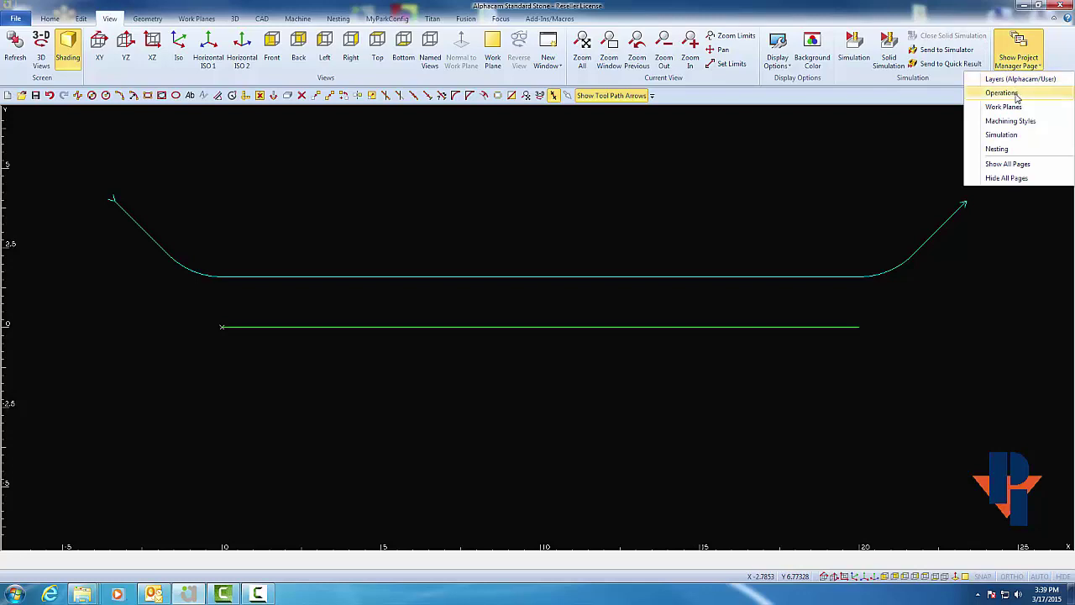
left_click(1001, 94)
left_click(1020, 52)
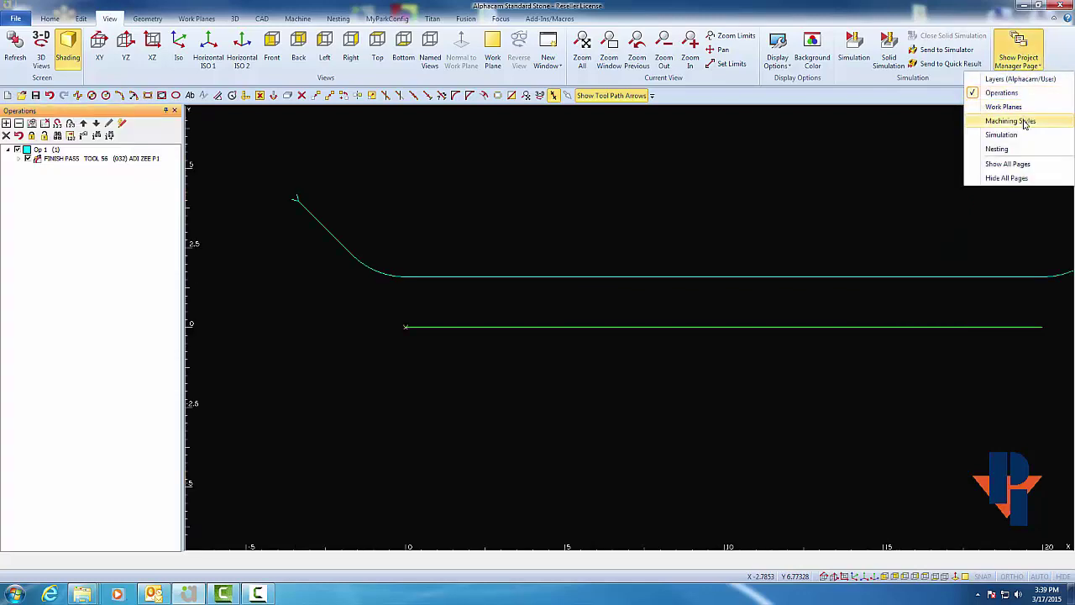
left_click(1024, 123)
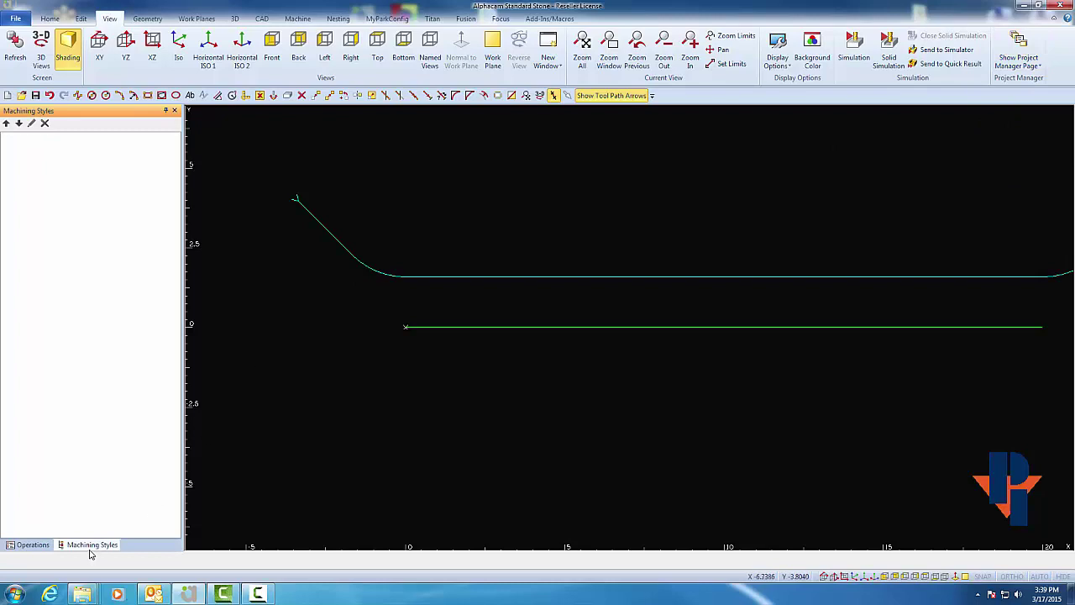
left_click(32, 545)
left_click(87, 546)
Select FINISH PASS in the Operations list and choose Save As New Style.
left_click(33, 544)
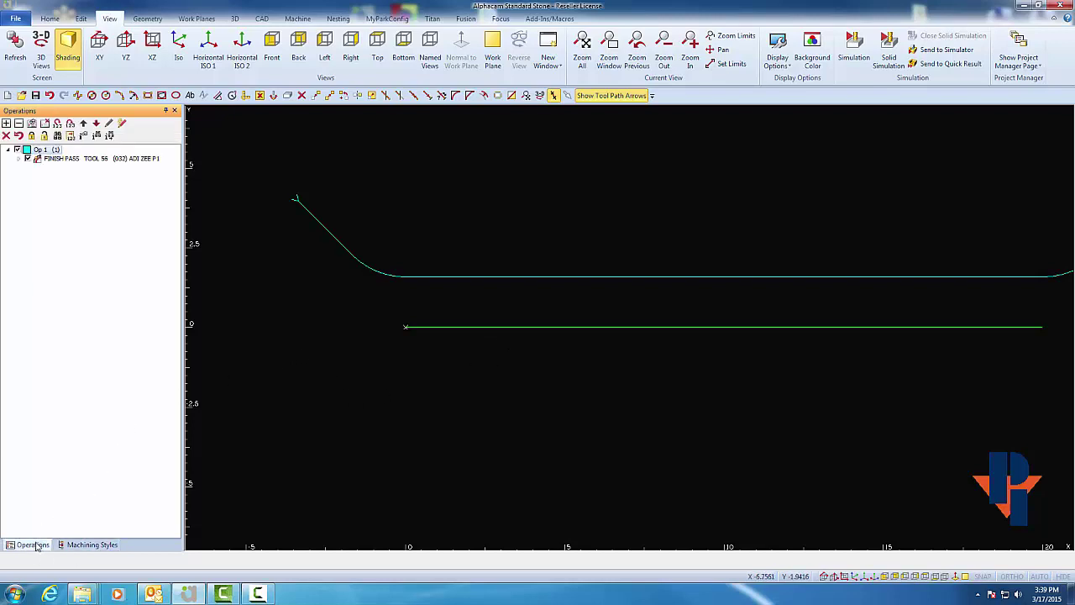
left_click(61, 159)
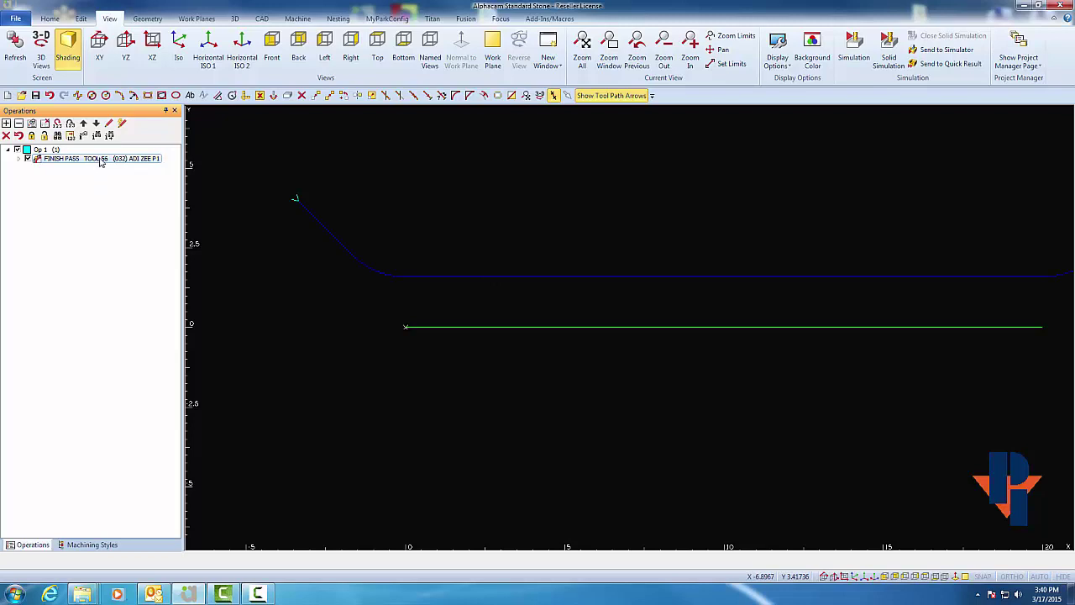
right_click(100, 162)
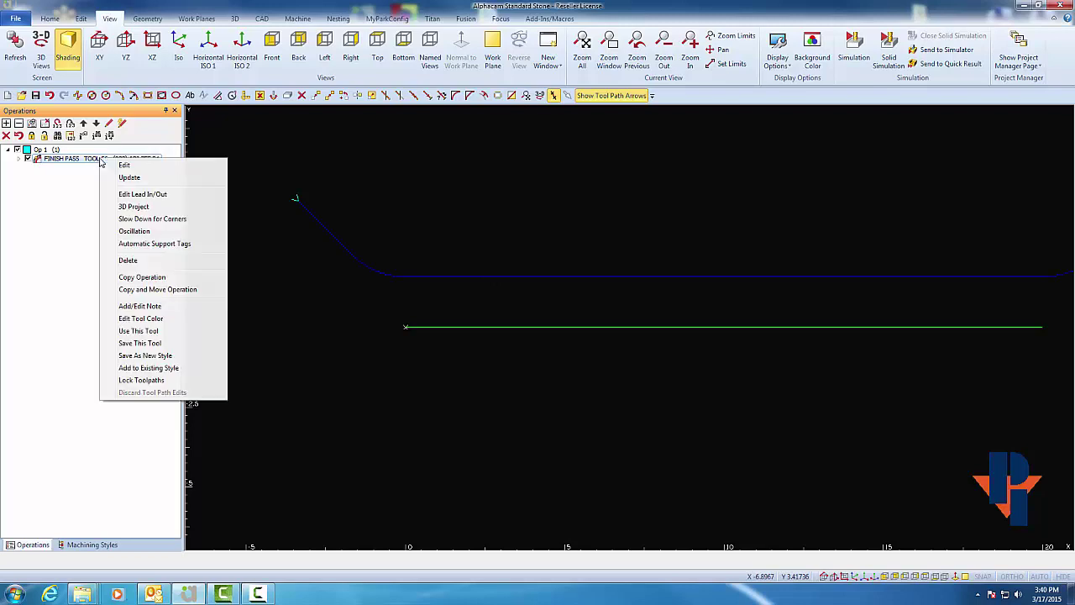
left_click(156, 357)
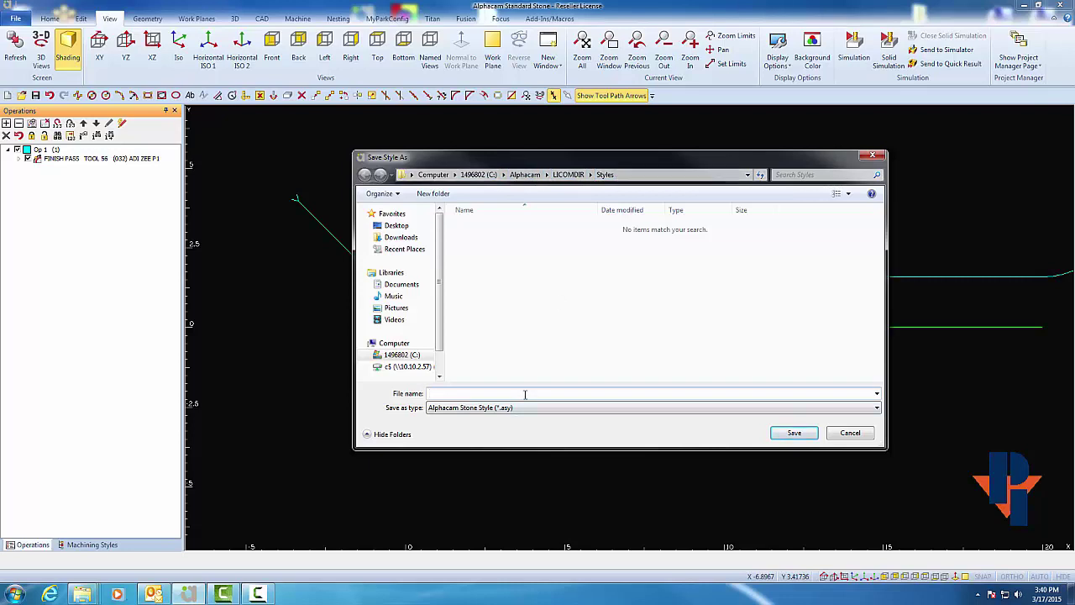
Name the new style 'Wall Scribe' and save it.
type("Wall Scribe")
left_click(794, 433)
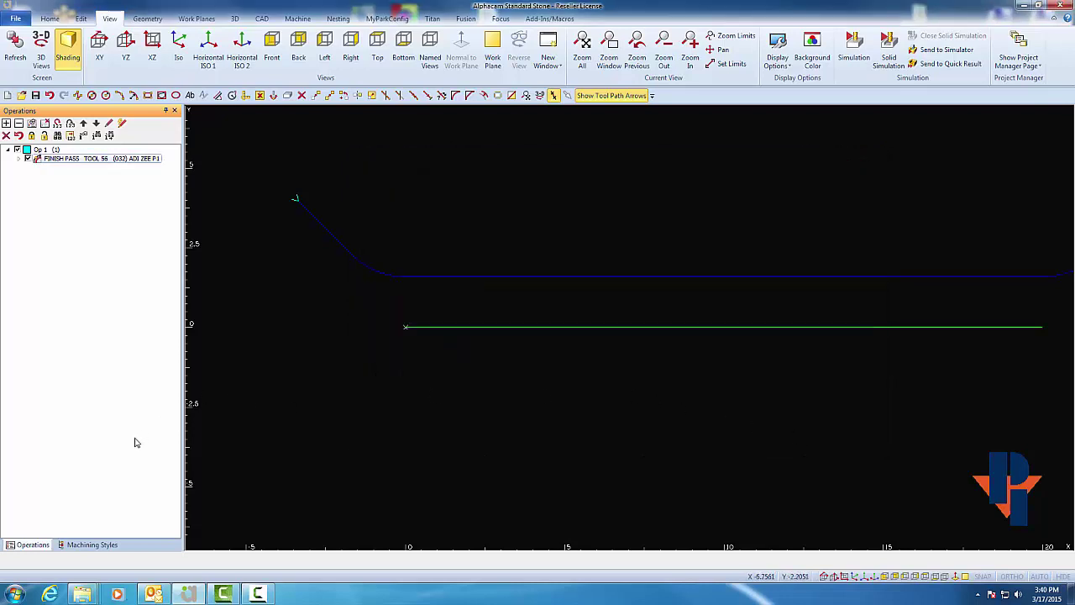
Show Machining Styles and expand the STYLES folder to reveal Wall Scribe.
left_click(84, 545)
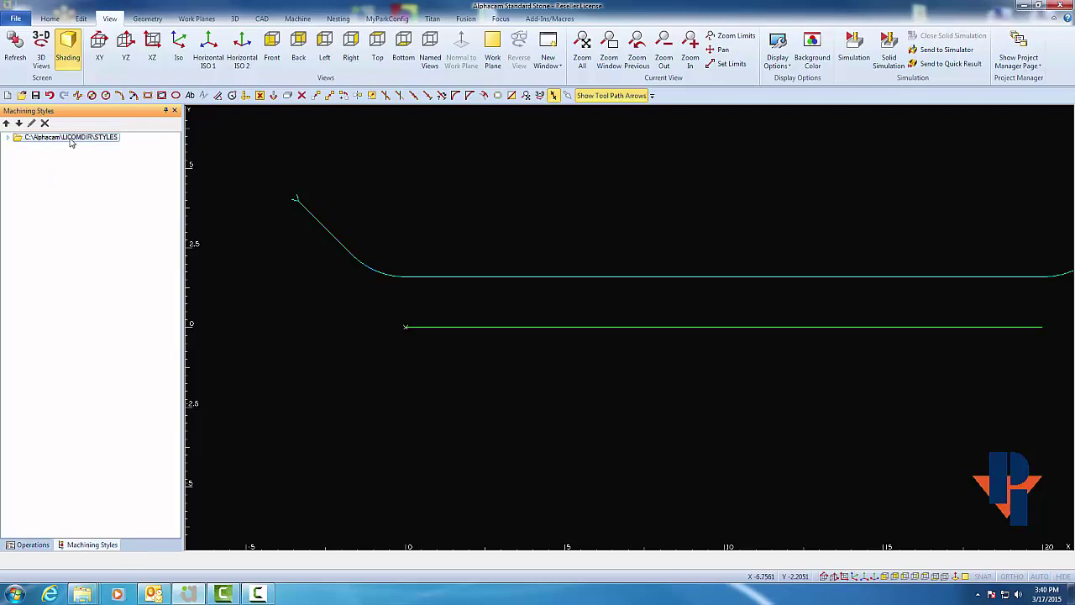
left_click(9, 138)
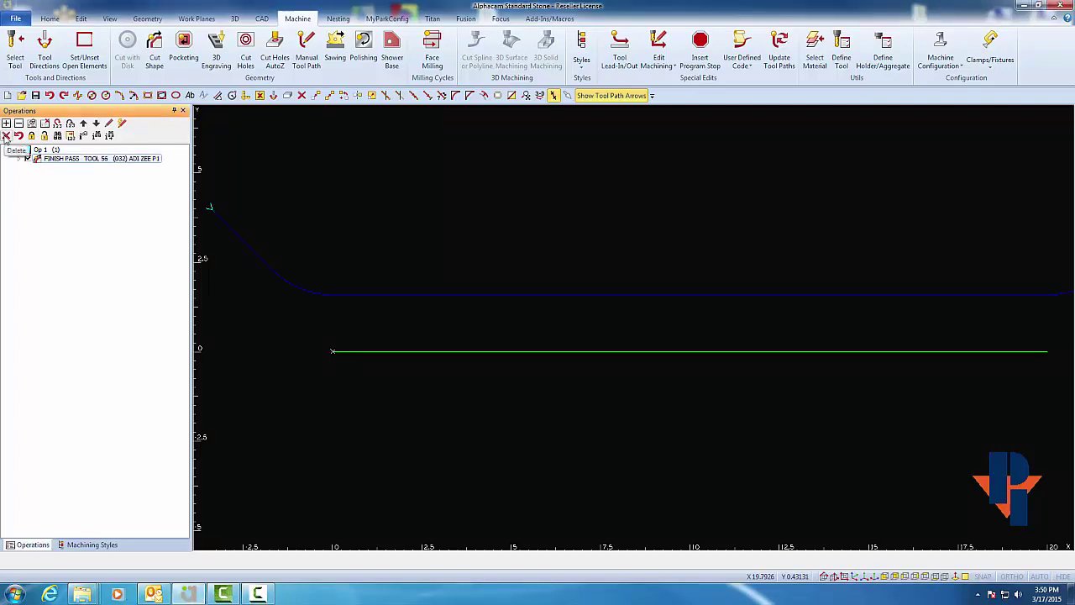
Delete the FINISH PASS and set up a new roughing pass on selected geometry with default settings.
left_click(6, 136)
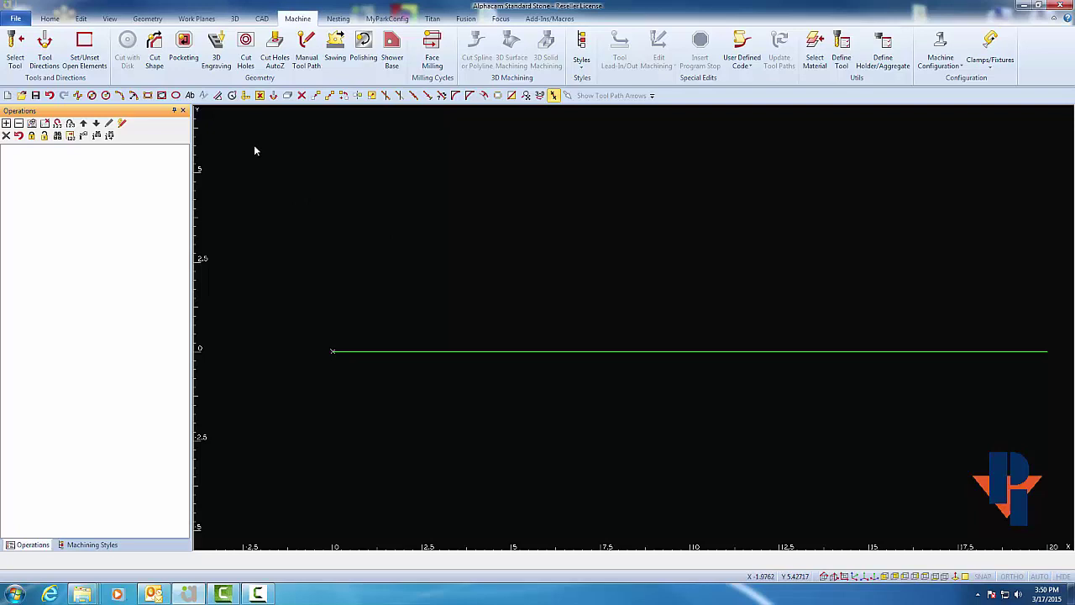
left_click(155, 51)
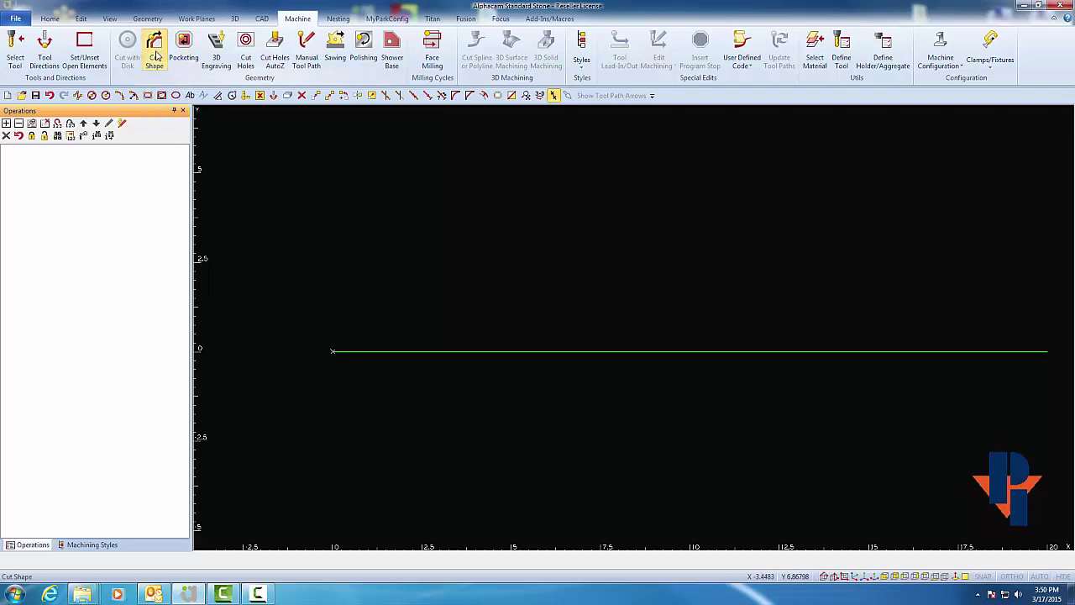
left_click(495, 394)
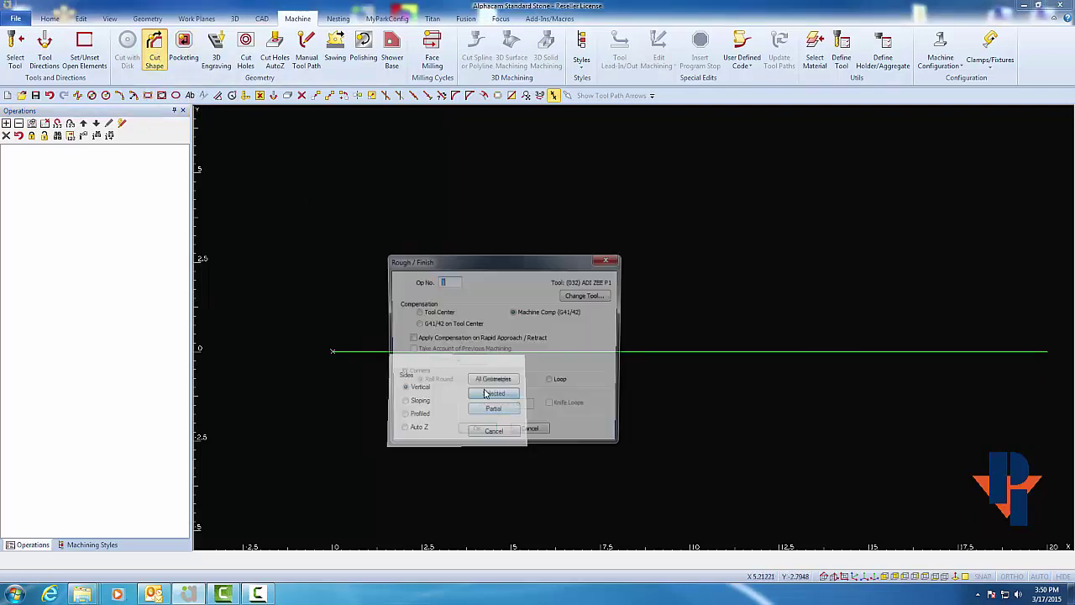
left_click(486, 433)
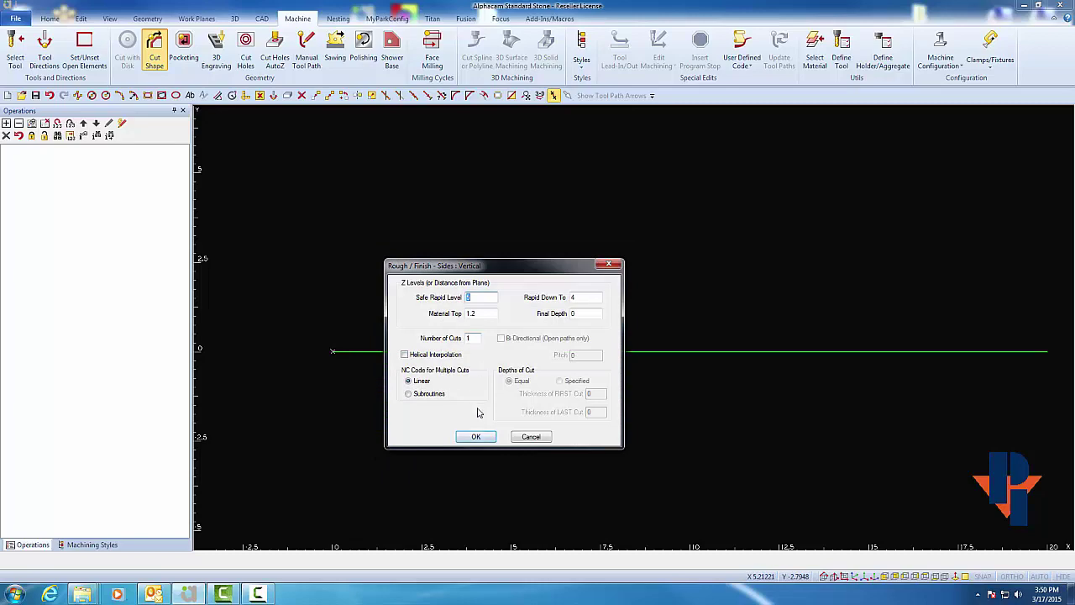
left_click(477, 439)
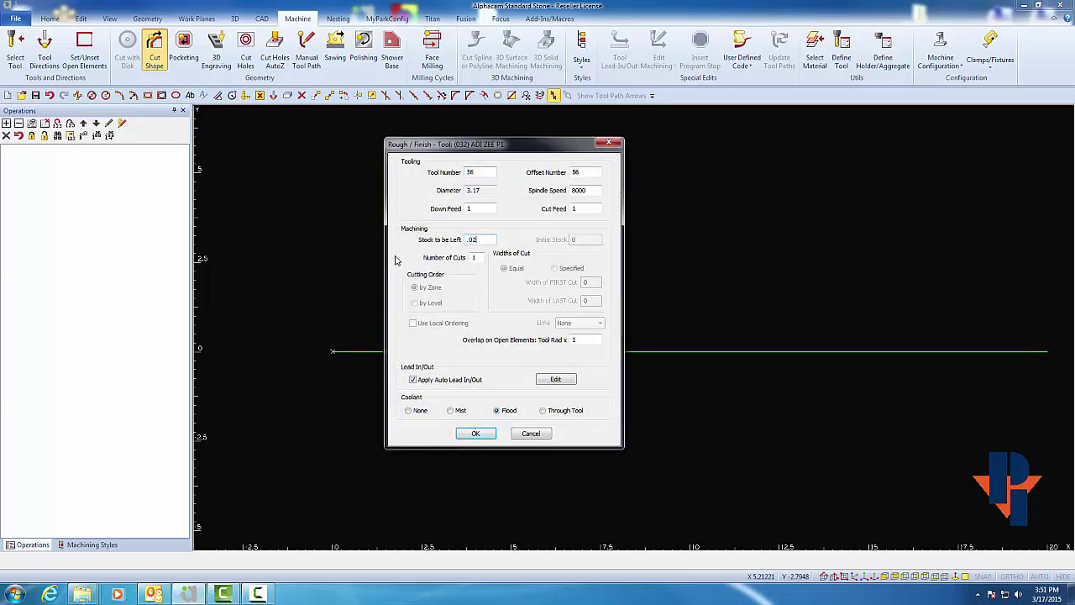
left_click(476, 433)
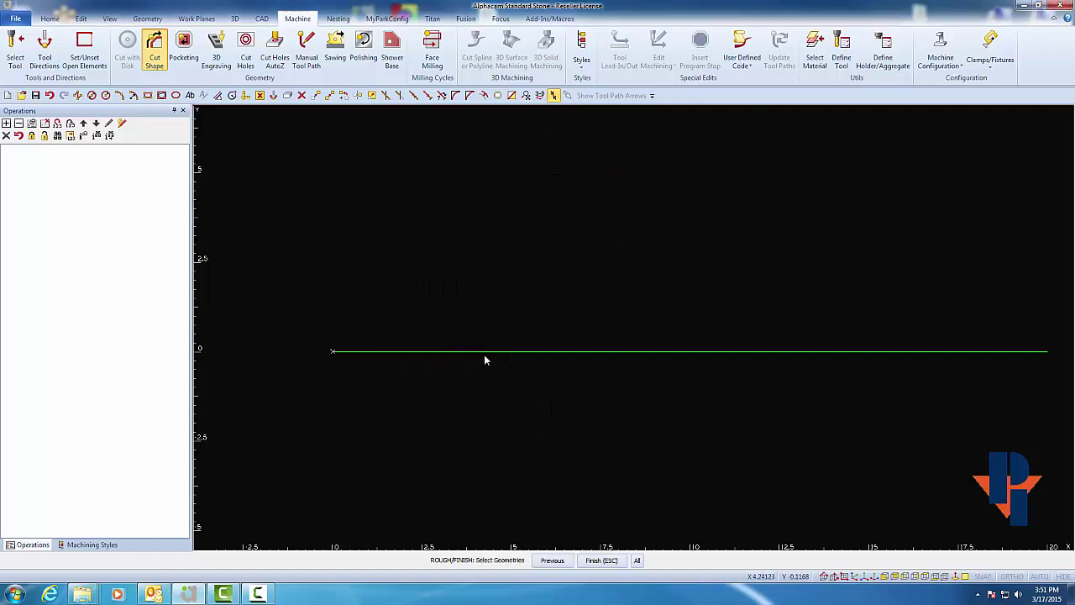
Apply the roughing pass to the green line and load tool (033) ADI Zee P2.
left_click(486, 351)
right_click(486, 353)
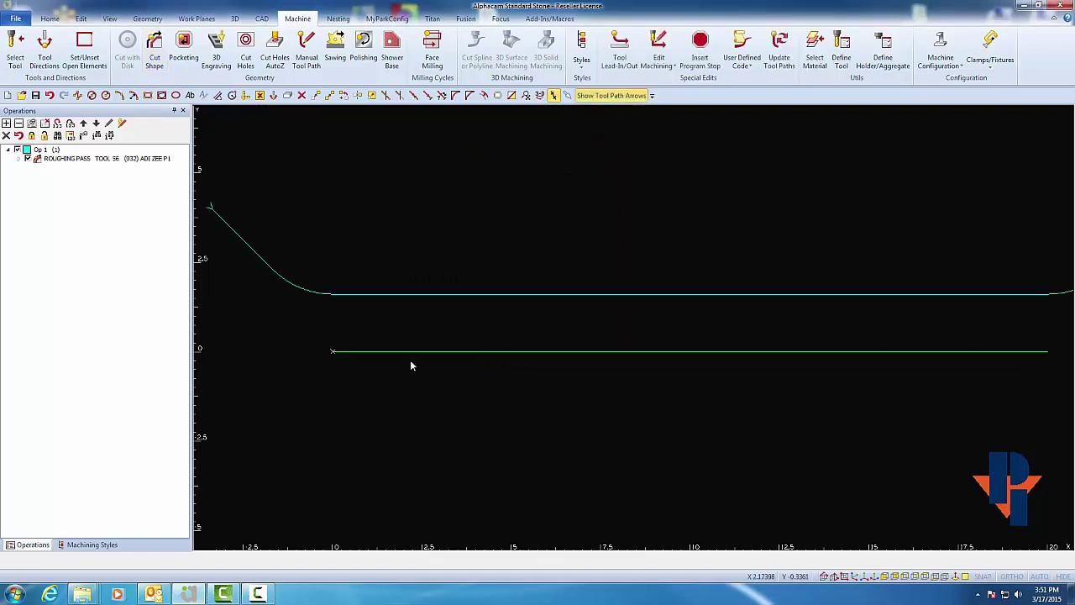
left_click(15, 50)
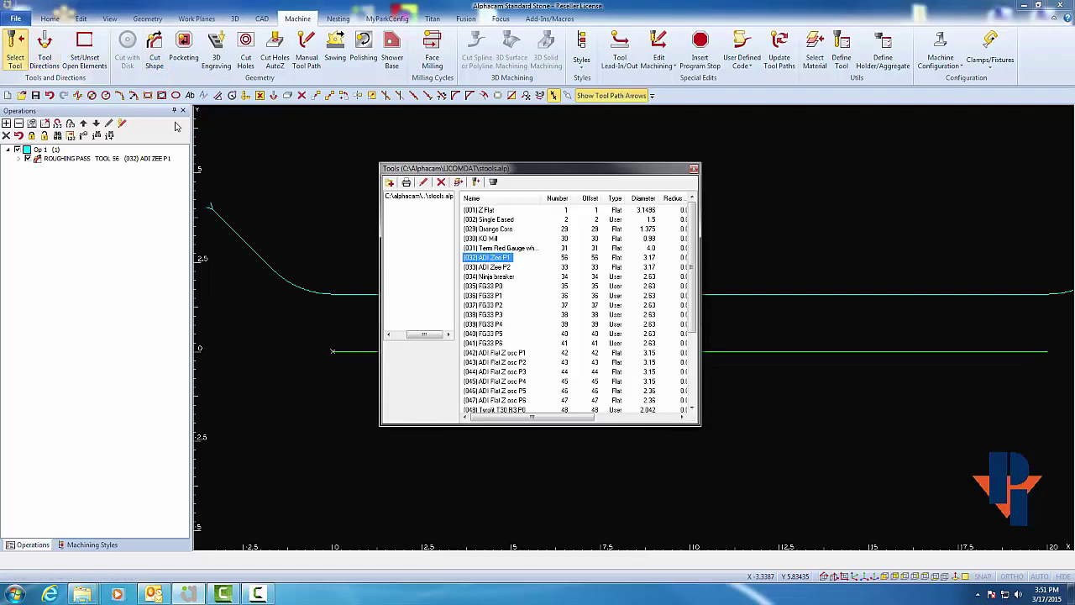
double_click(507, 267)
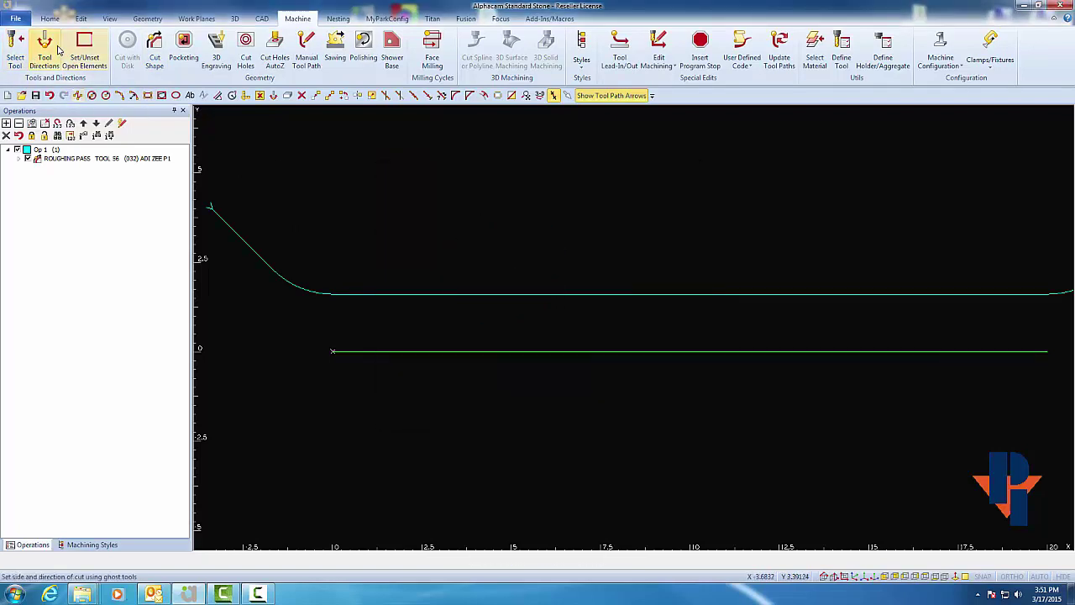
Add a finish pass on the green line with stock to be left set to 0.
left_click(154, 50)
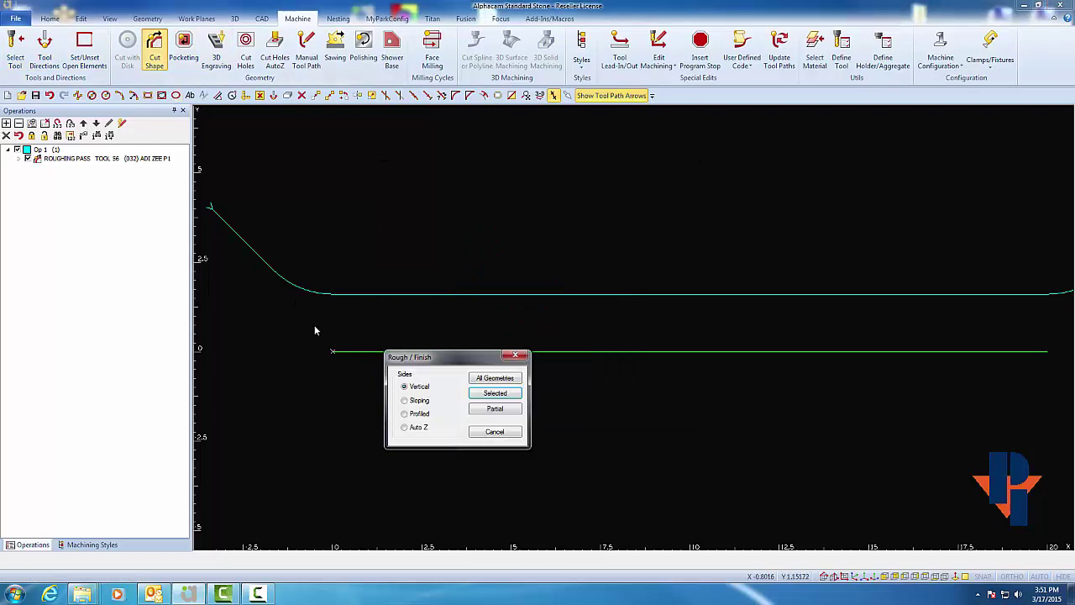
left_click(494, 393)
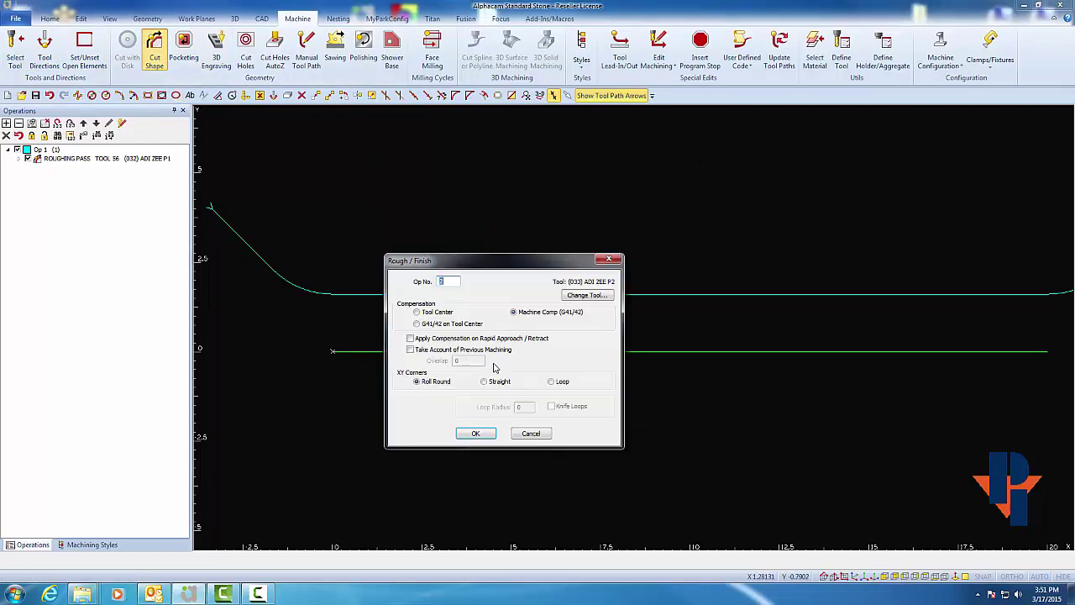
left_click(476, 434)
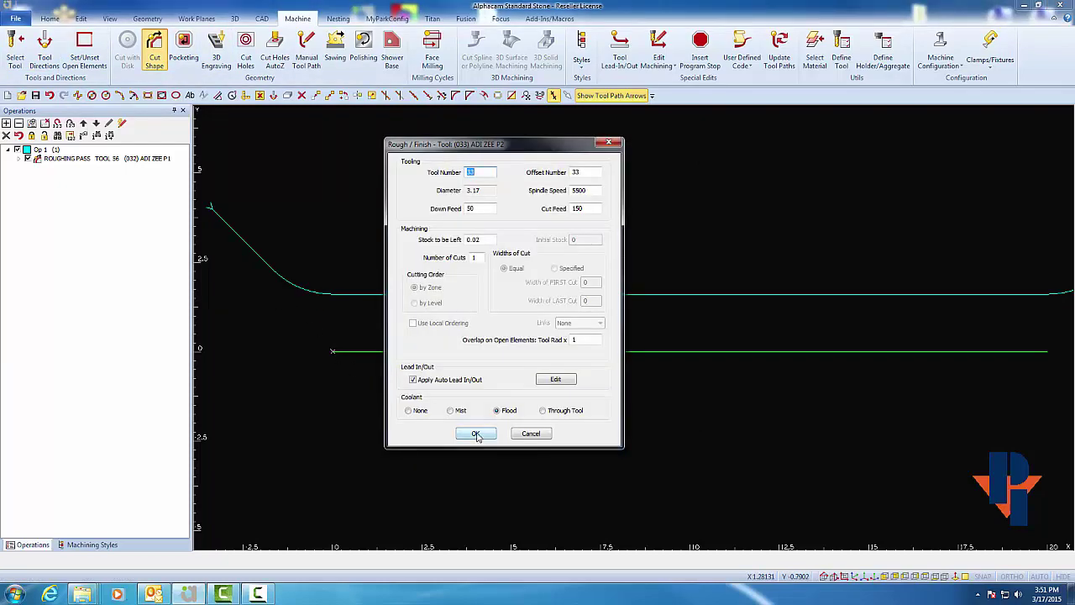
double_click(475, 239)
type("0")
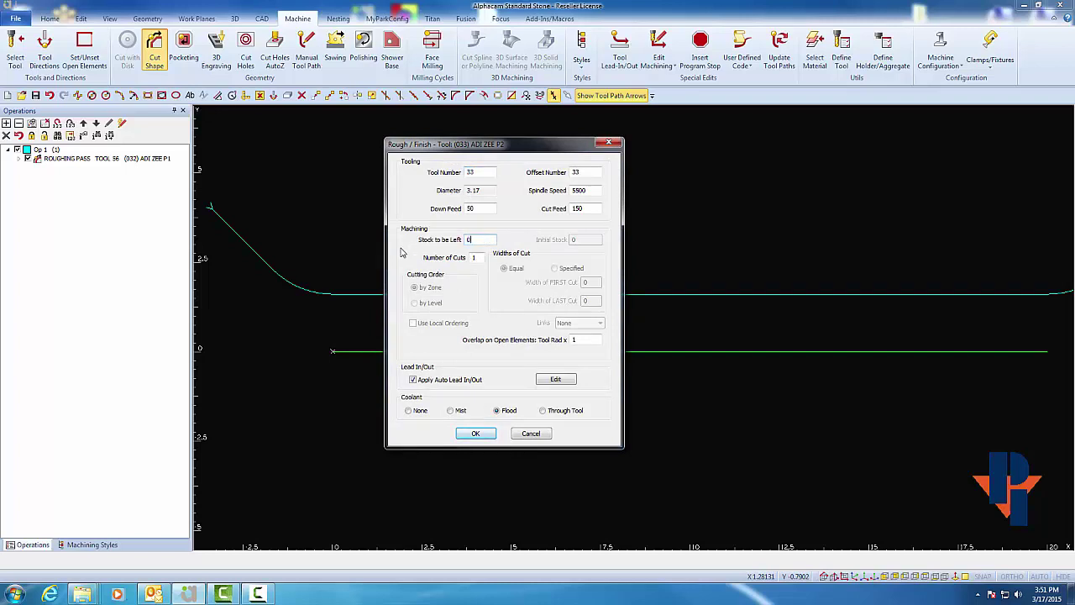
left_click(475, 434)
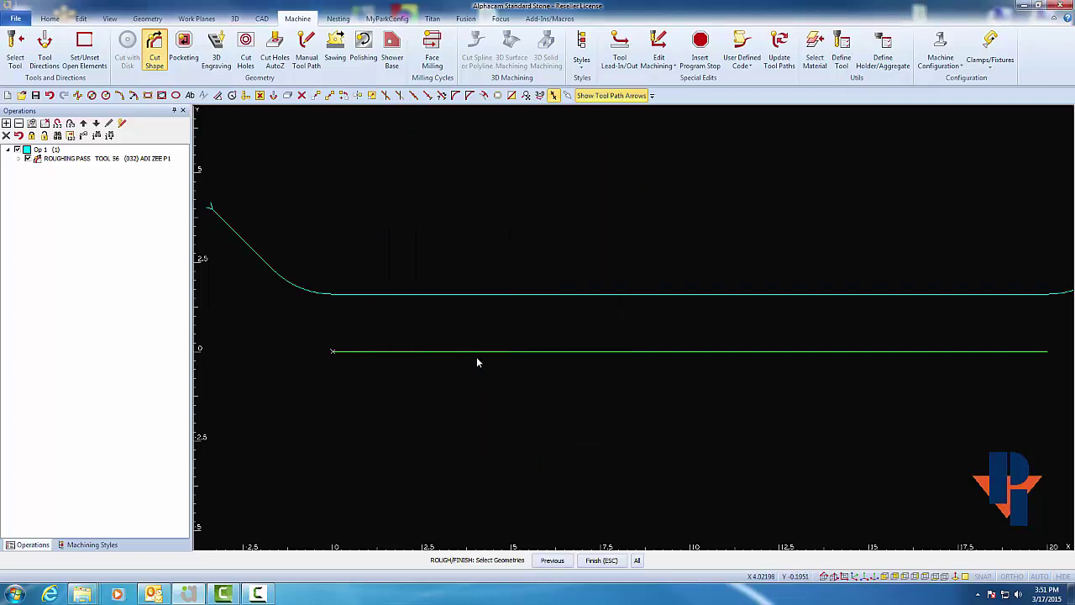
left_click(479, 352)
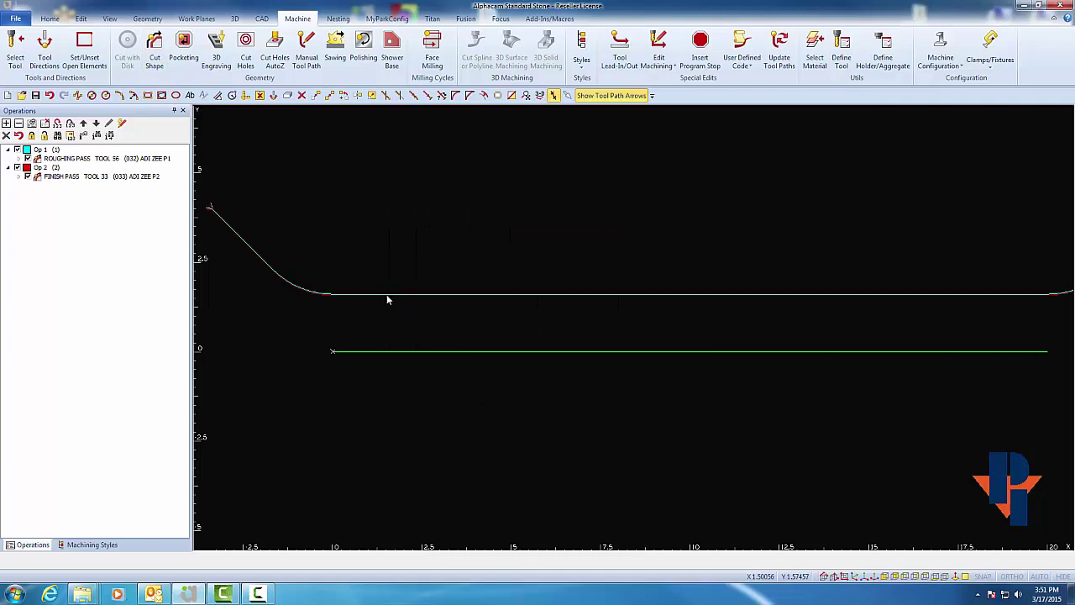
scroll(382, 294, "up", 5)
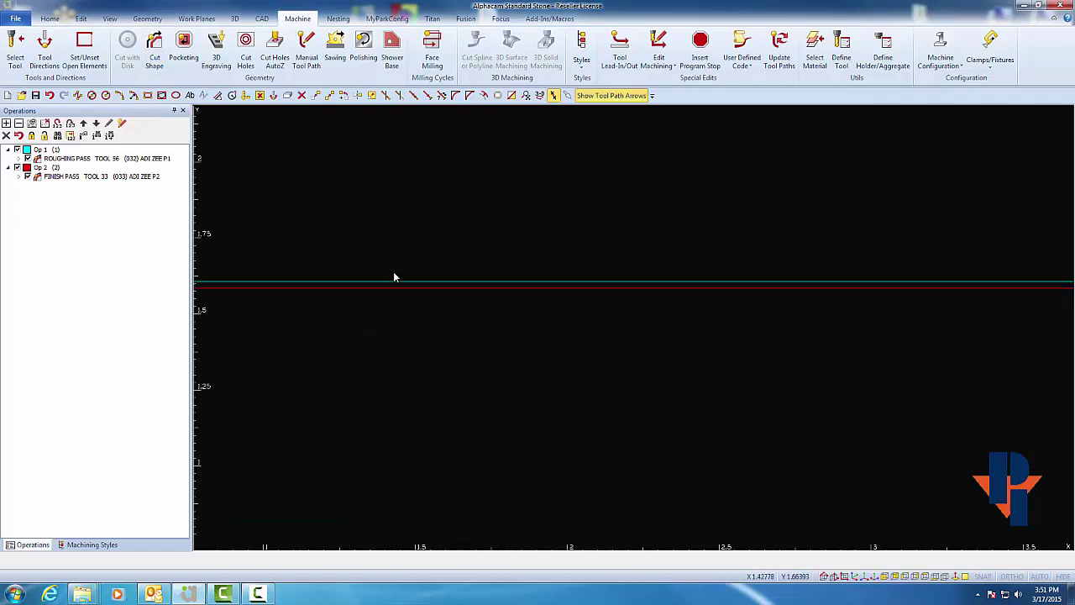
scroll(394, 285, "down", 6)
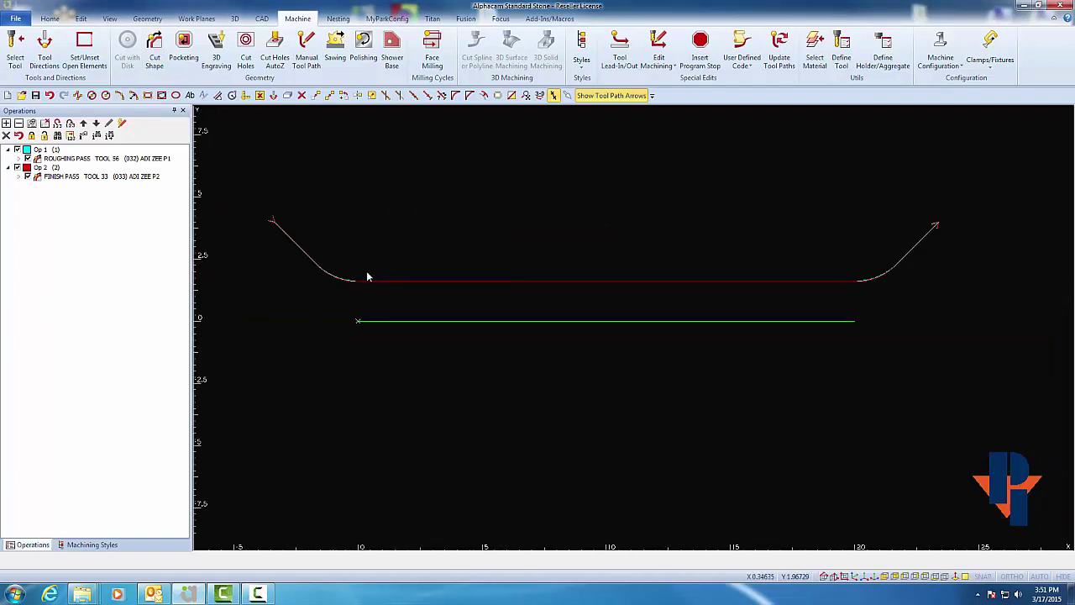
scroll(352, 278, "up", 2)
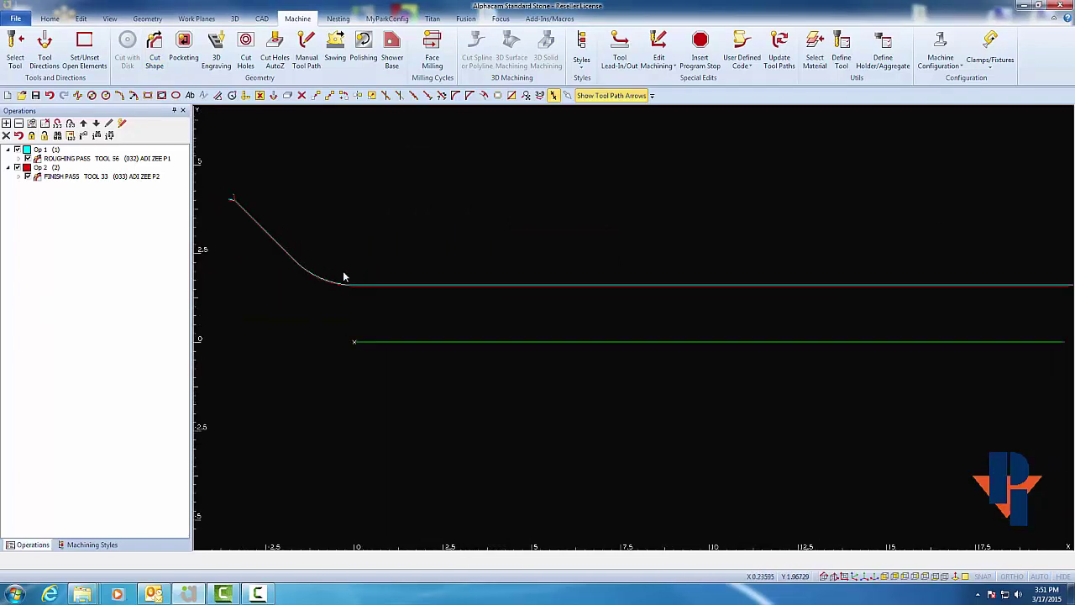
left_click(76, 160)
left_click(72, 179)
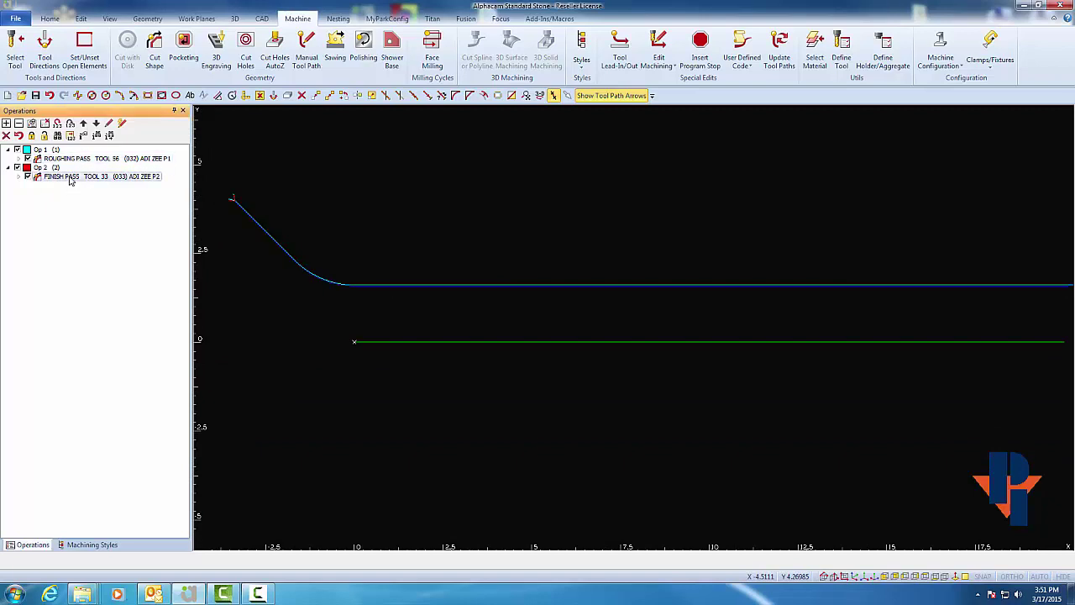
left_click(86, 160)
Save the ROUGHING PASS operation as a new style called Seams.
right_click(86, 162)
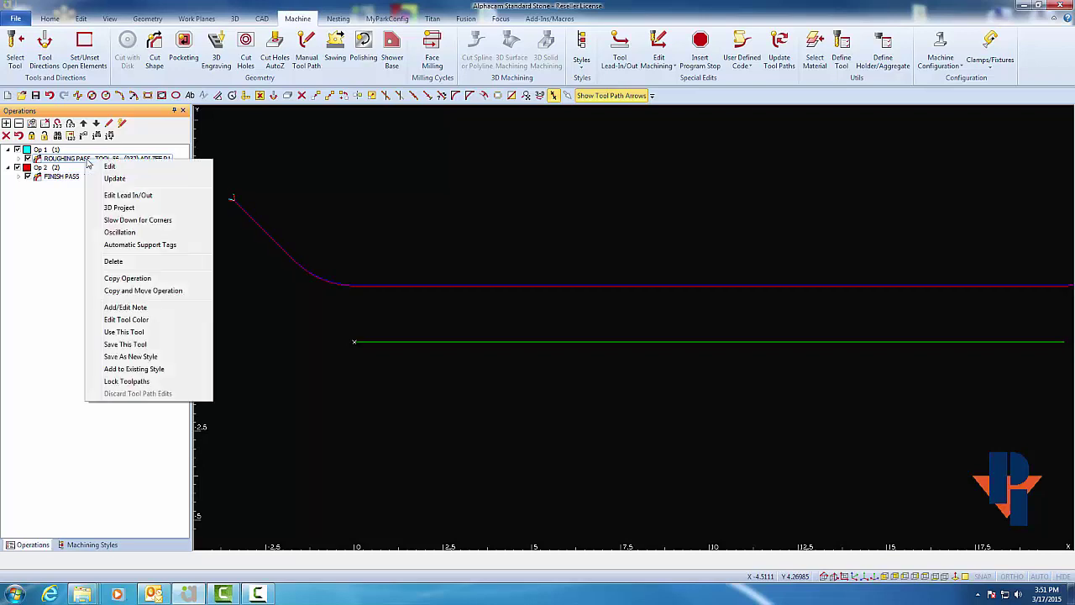
left_click(131, 357)
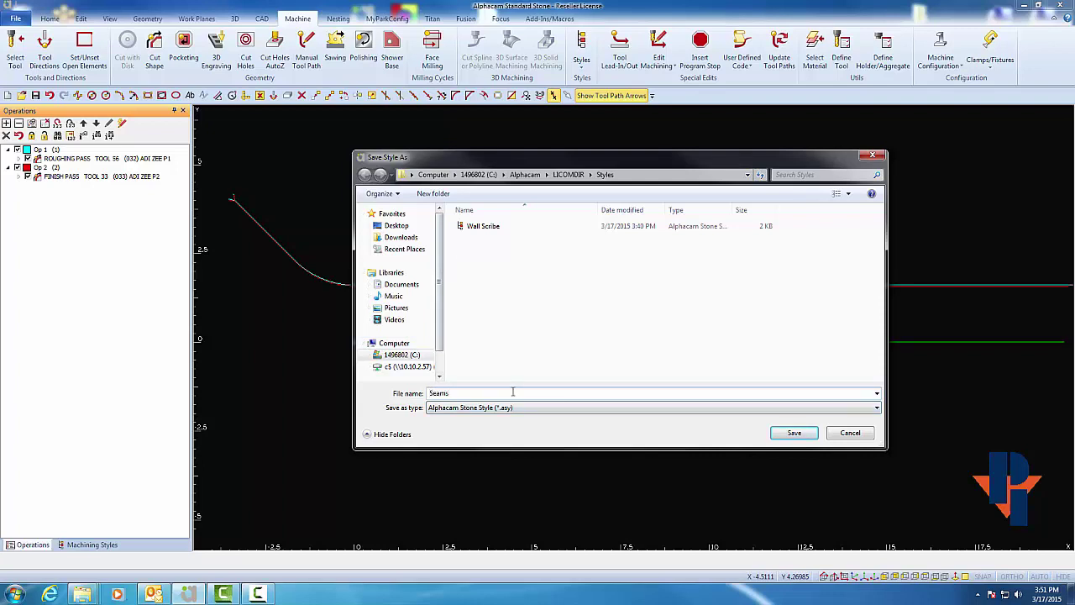
left_click(775, 433)
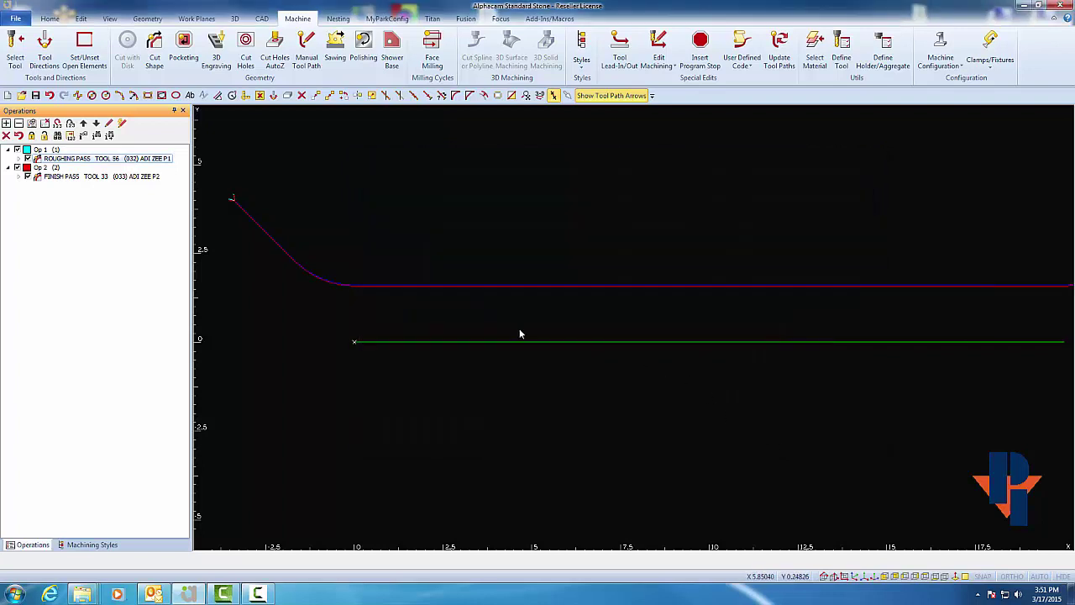
Add the FINISH PASS operation to the existing Seams style.
left_click(129, 178)
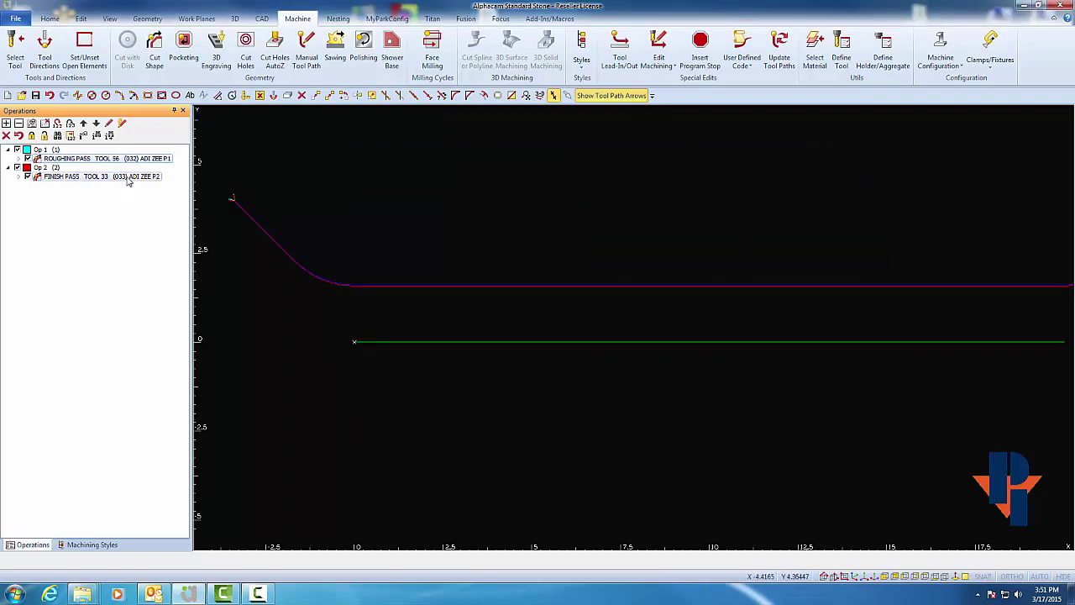
right_click(129, 180)
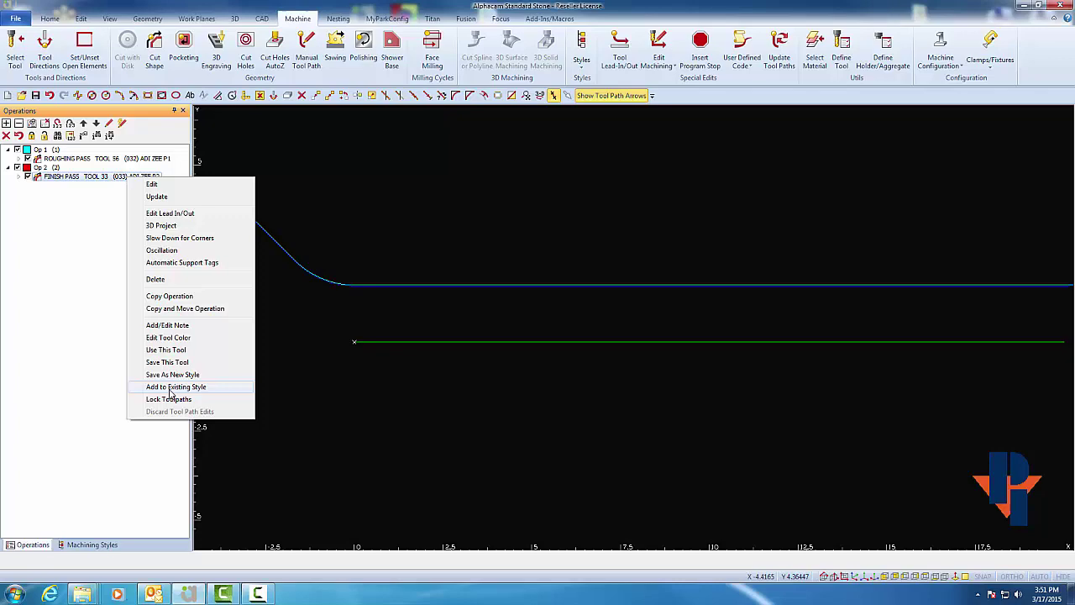
left_click(171, 387)
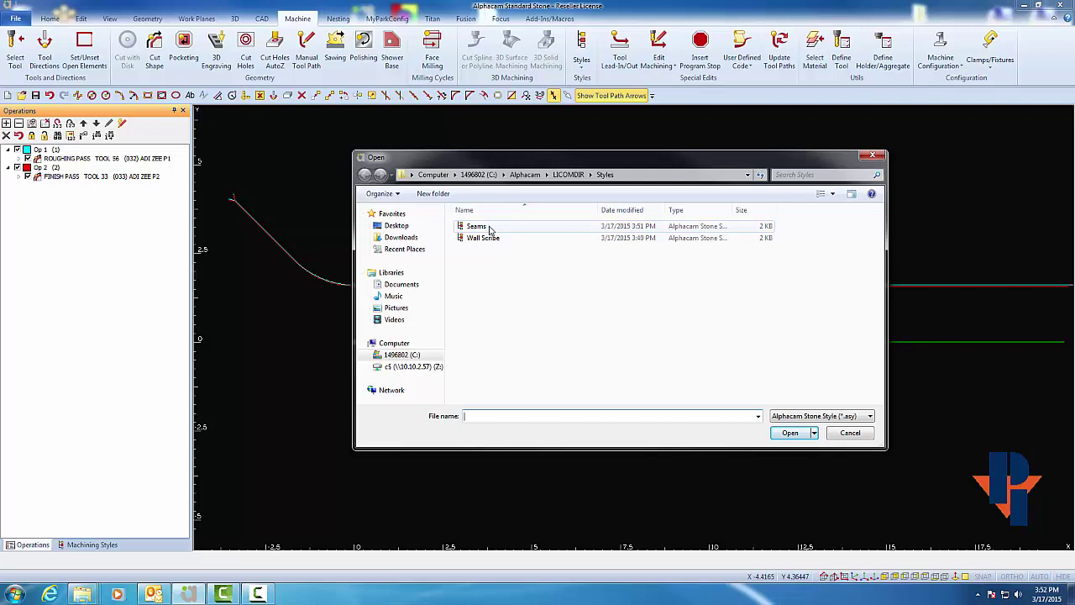
left_click(491, 228)
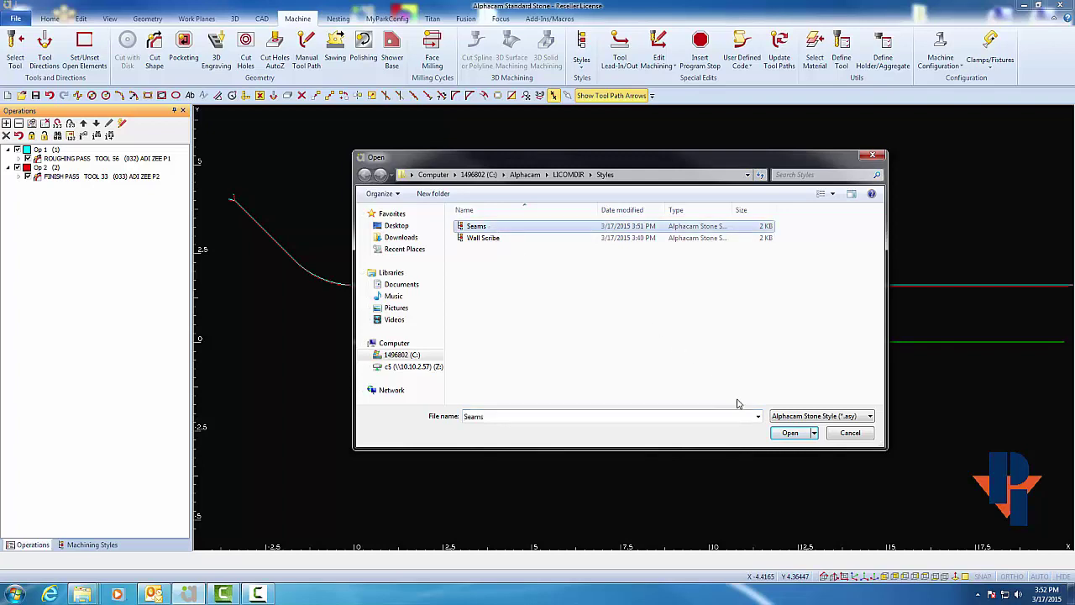
left_click(789, 434)
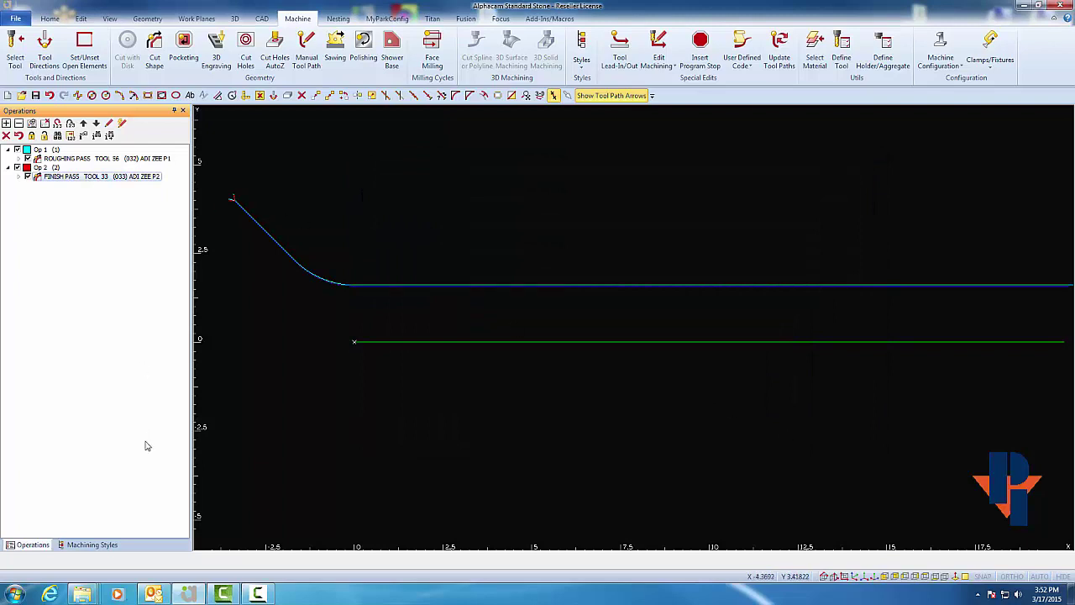
In Machining Styles, inspect Seams' ROUGHING PASS and FINISH PASS, then Wall Scribe's single FINISH PASS.
left_click(108, 546)
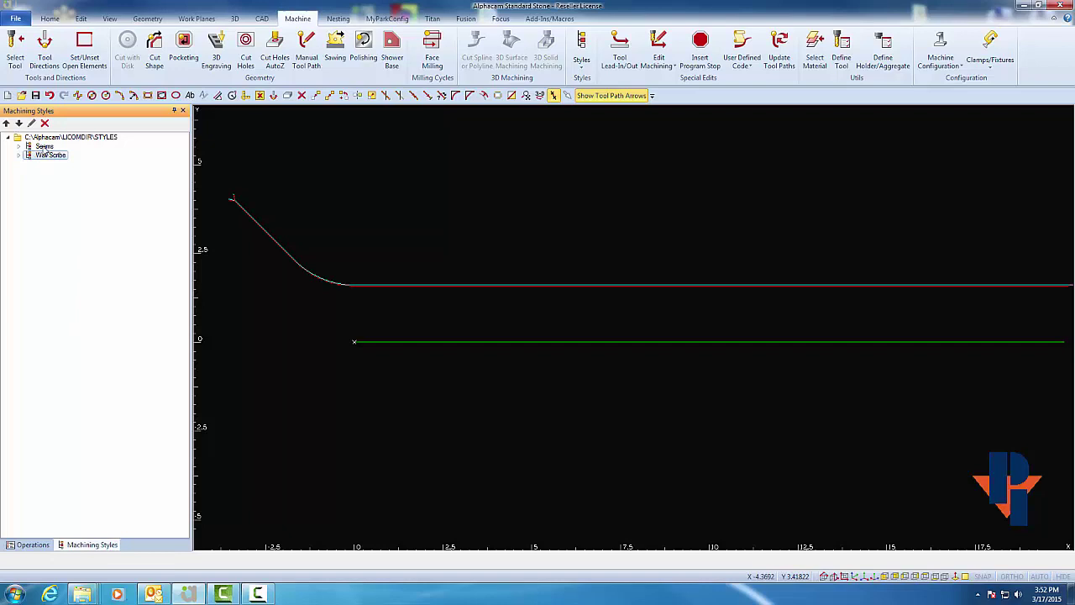
left_click(20, 147)
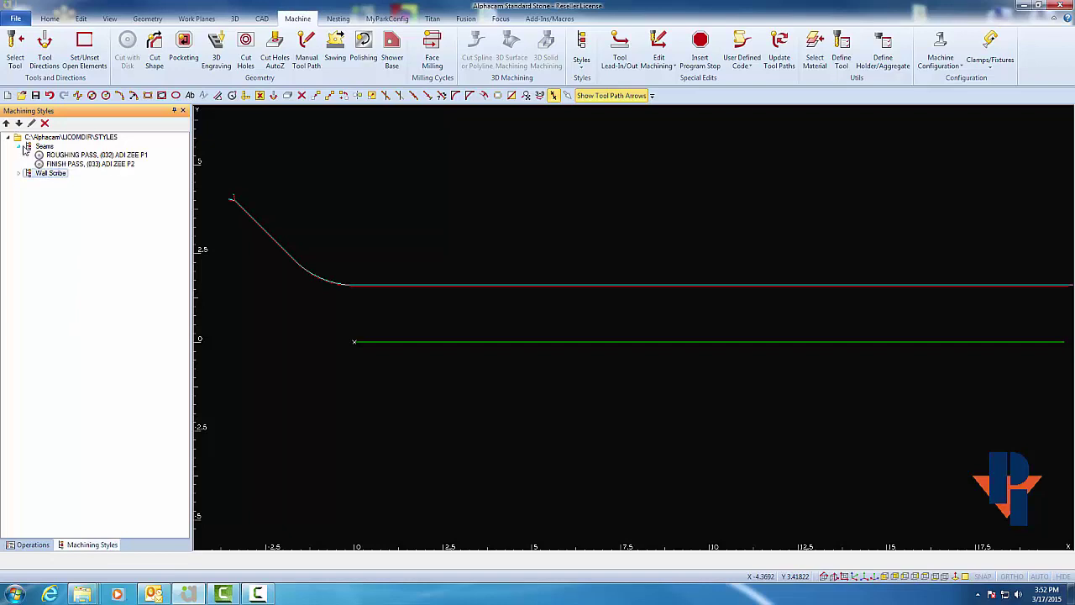
left_click(70, 156)
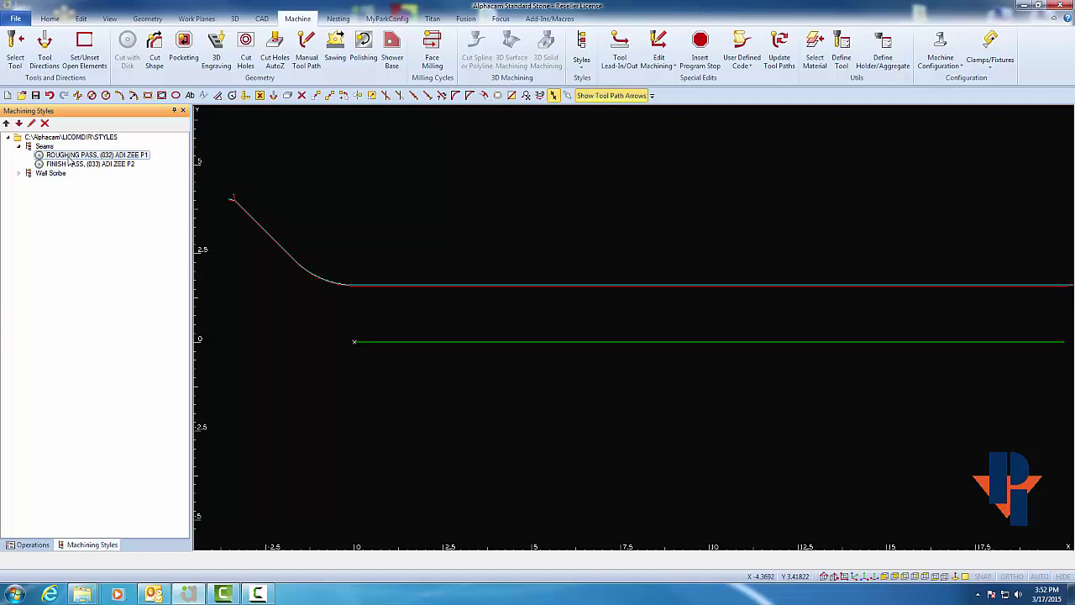
left_click(74, 165)
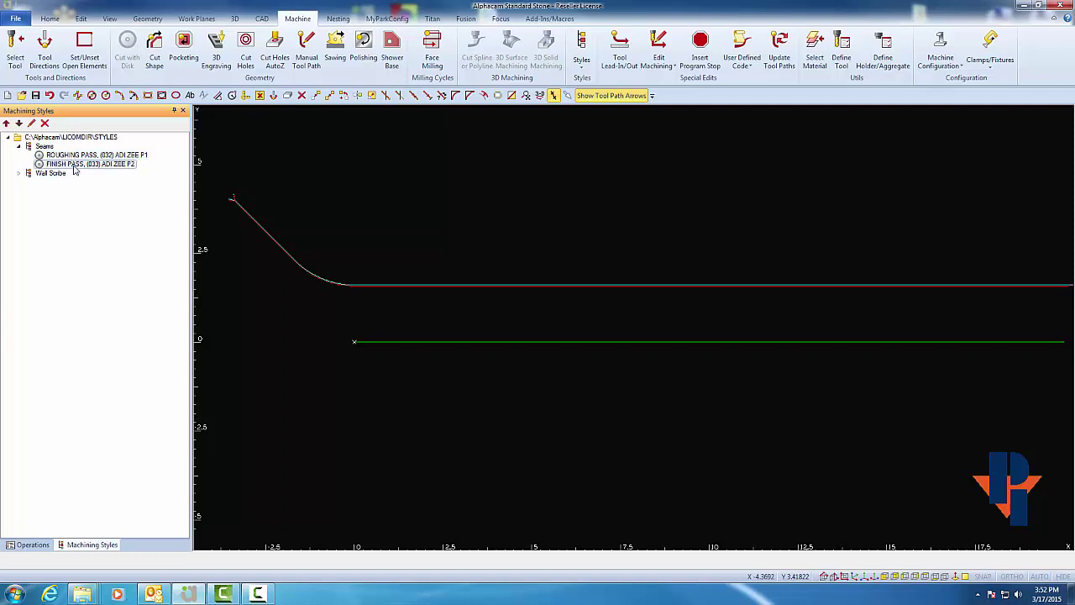
left_click(18, 174)
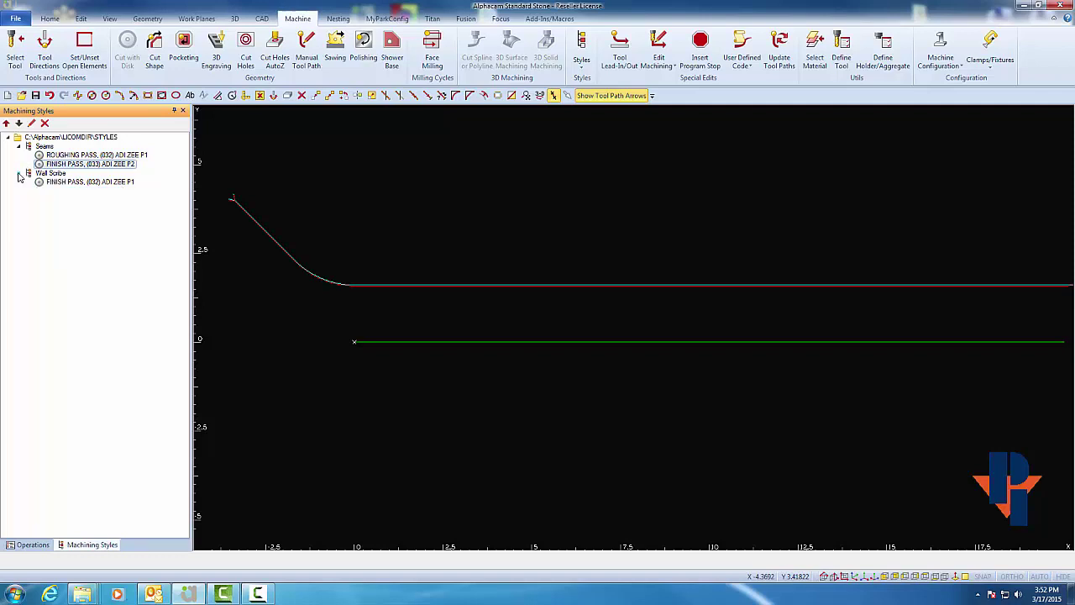
left_click(80, 183)
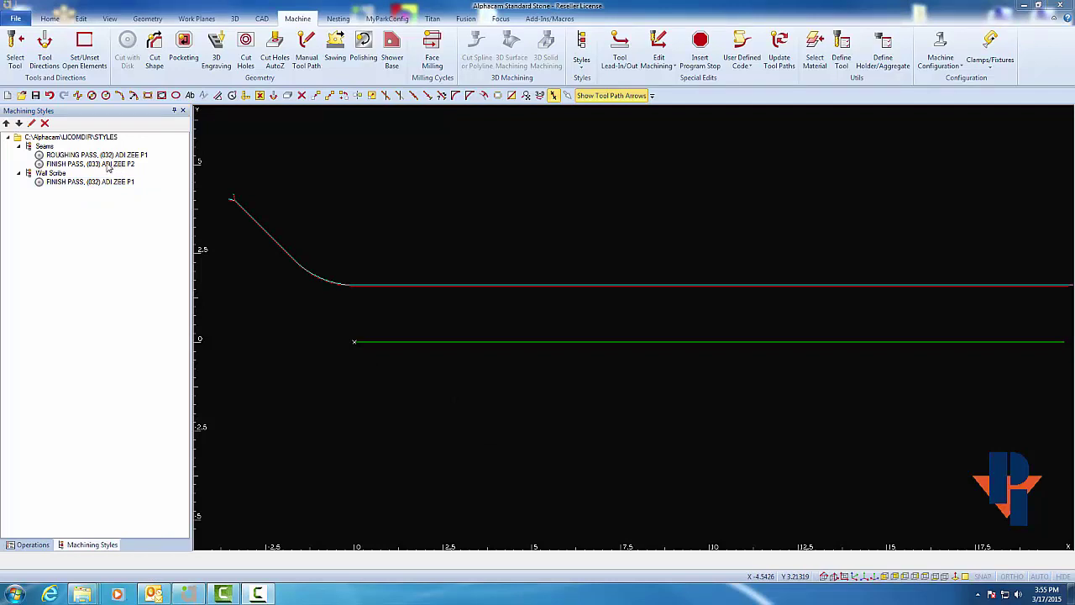
left_click(107, 167)
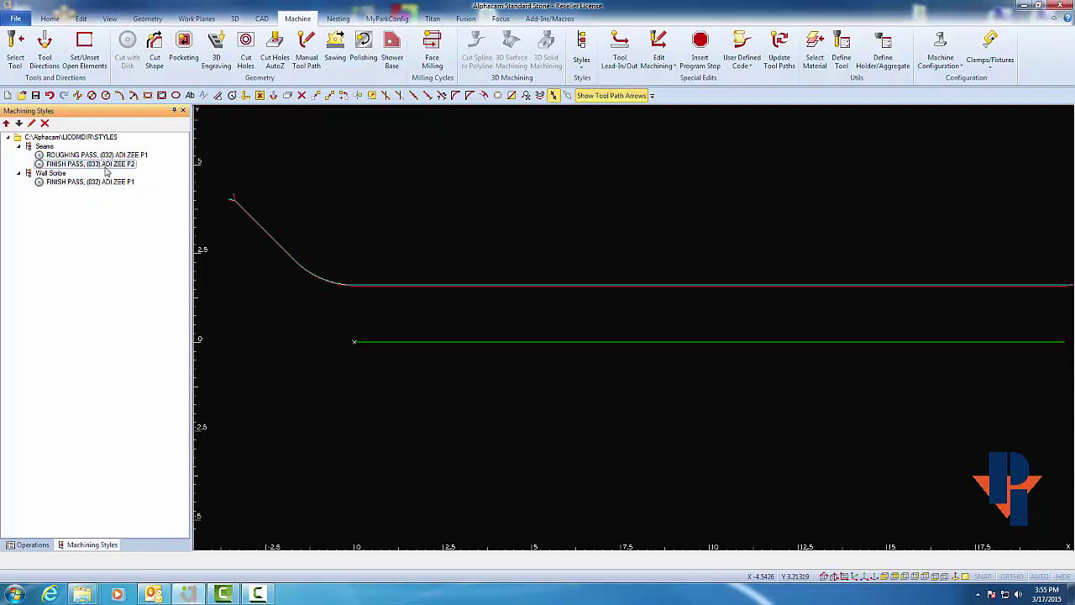
left_click(6, 123)
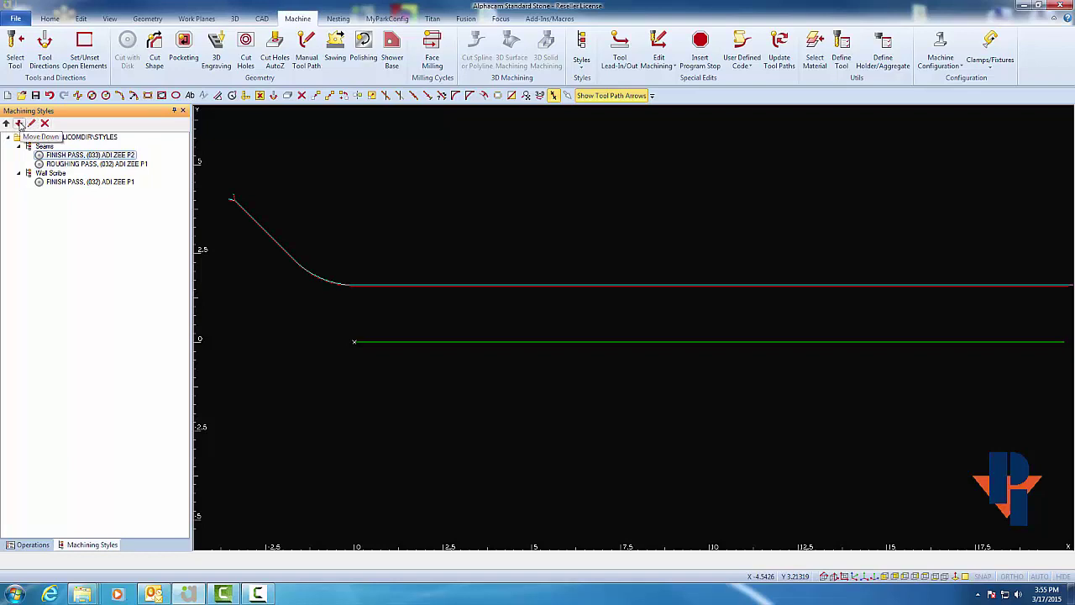
left_click(19, 124)
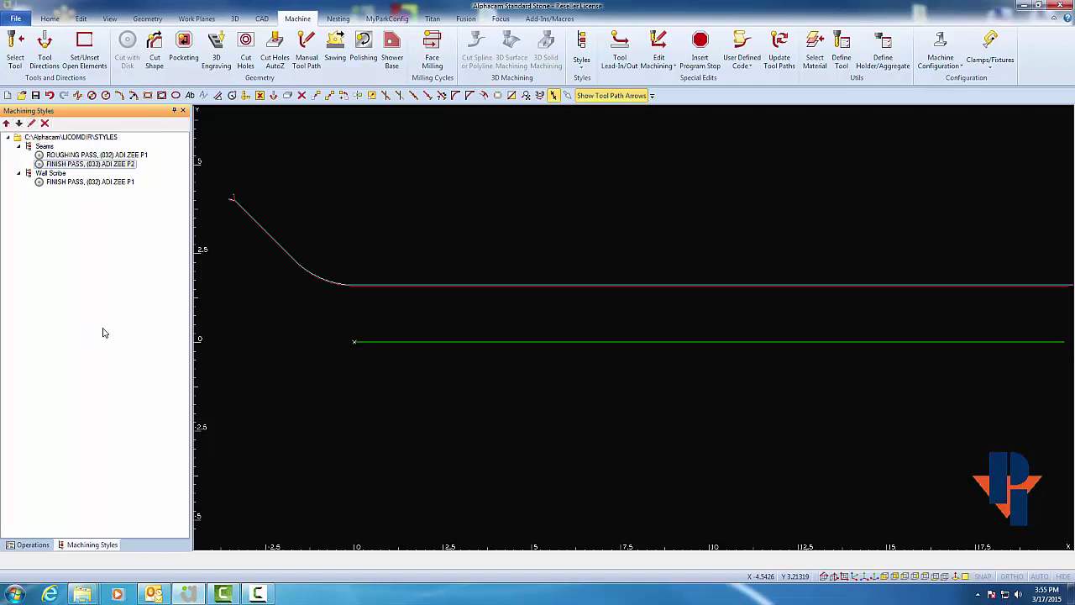